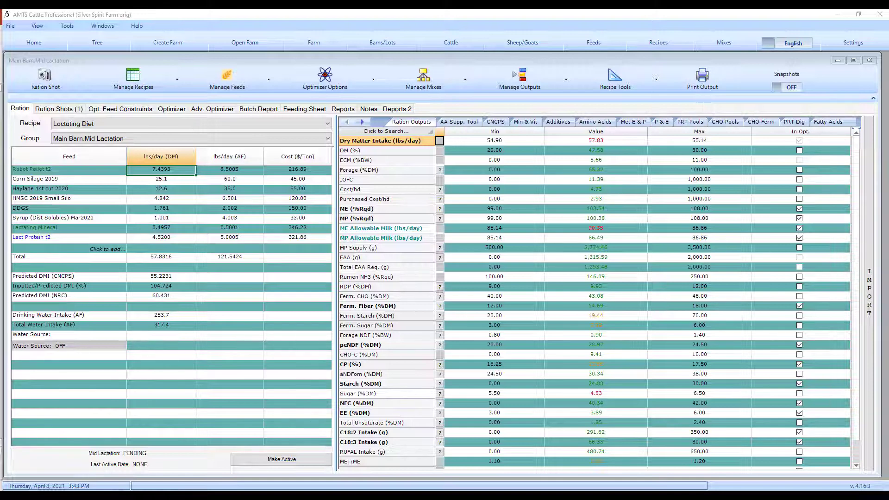
Step: Switch the program's measurement units to metric
left_click(853, 60)
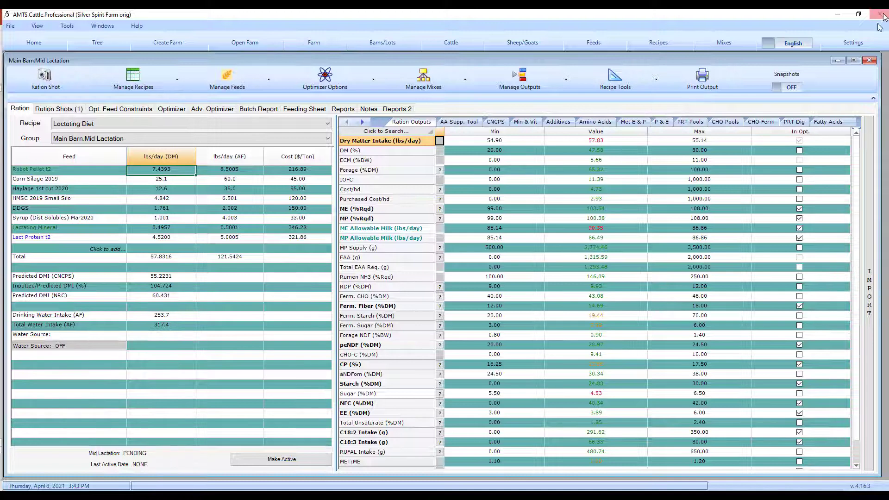
left_click(792, 44)
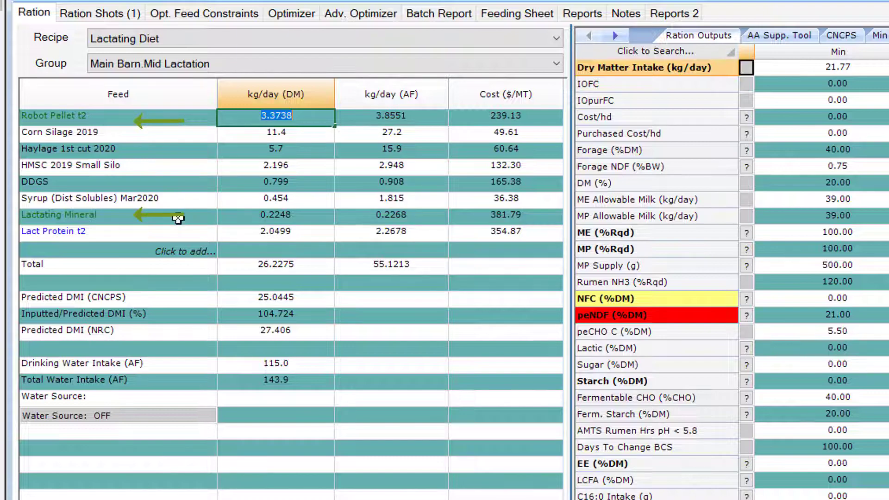
Step: View the ingredient breakdowns of the Lactating Mineral and Lact Protein t2 mixes in the Lactating Diet recipe
double_click(113, 217)
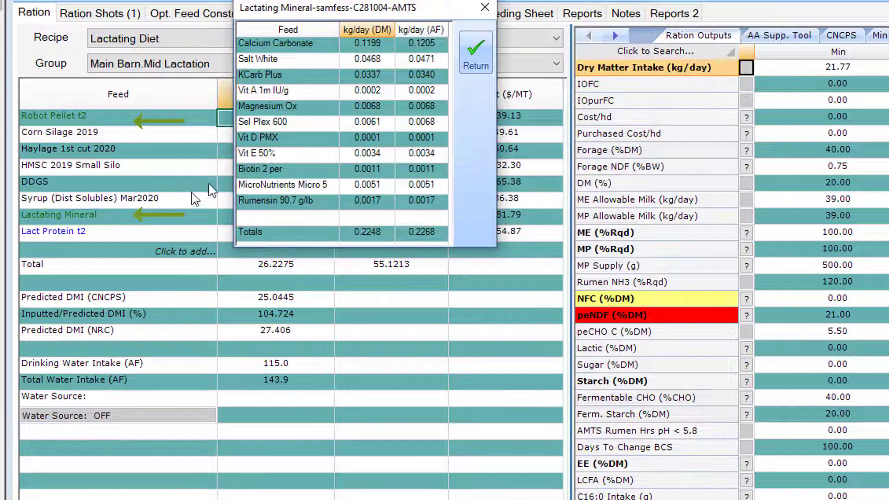
left_click(484, 7)
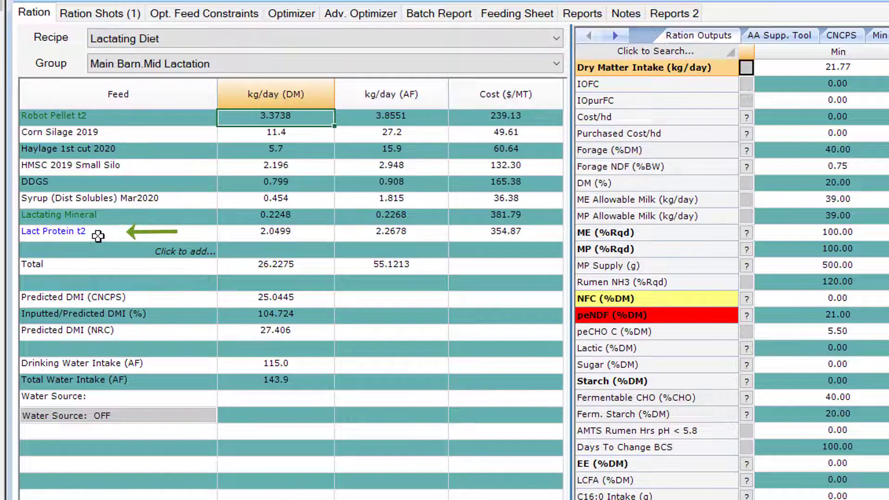
double_click(97, 236)
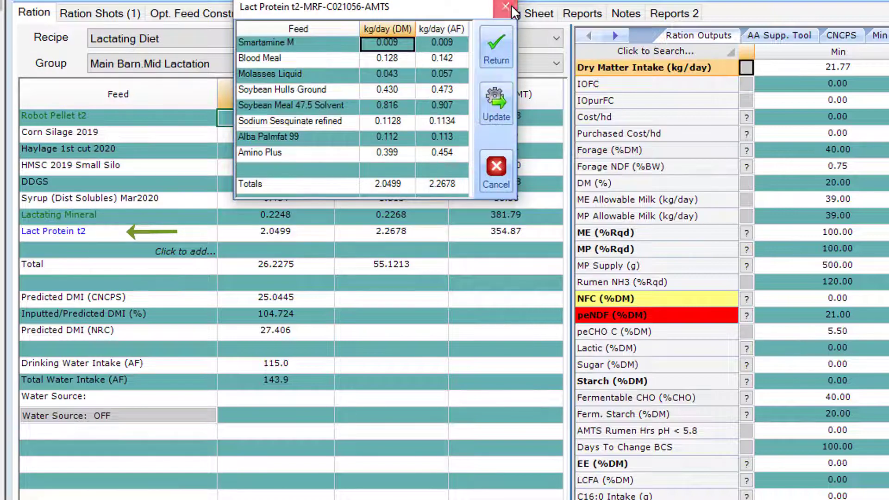
left_click(495, 47)
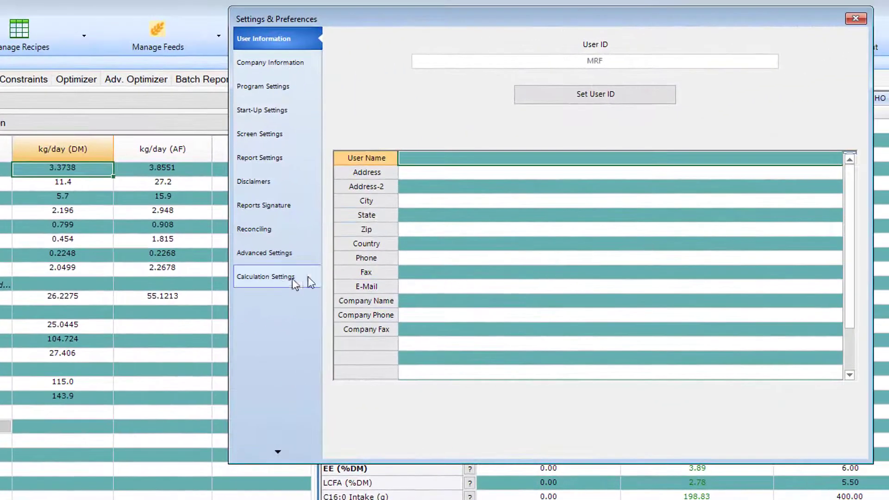
Step: Review the Calculation Settings in the program preferences and close them
left_click(271, 280)
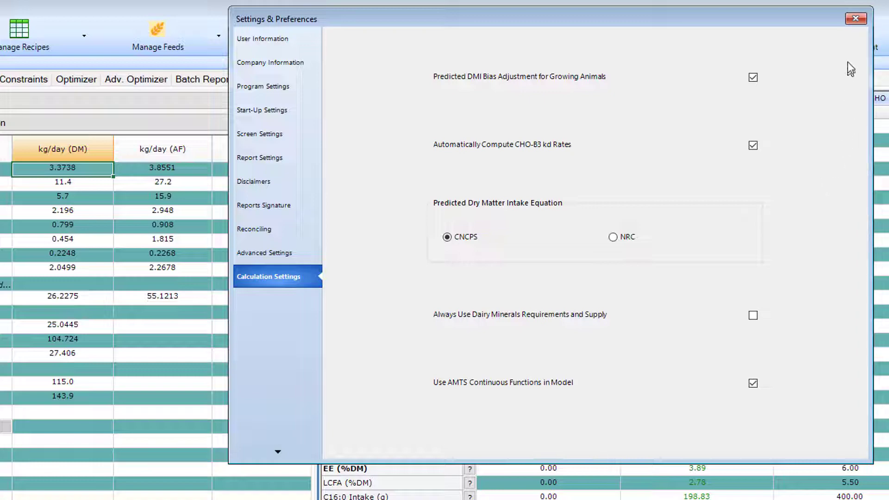
left_click(854, 21)
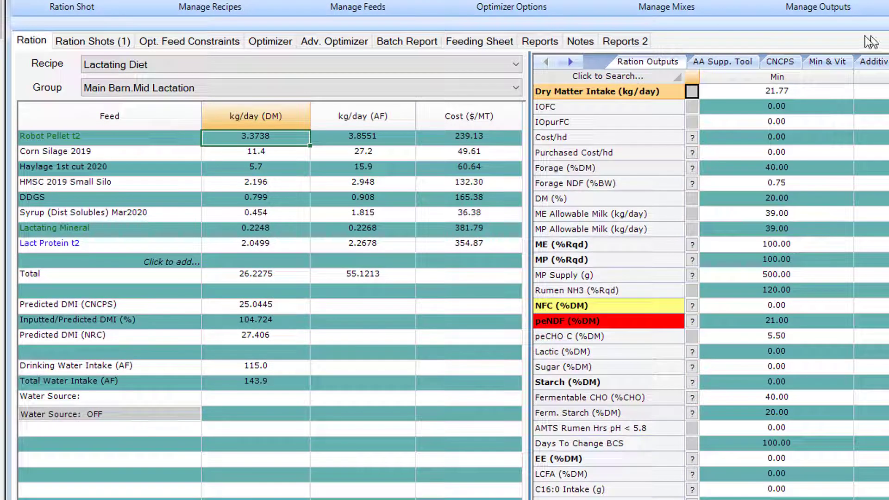
Step: Review the cattle group inputs, from barn assignment and animal type through milk production to breed and coat condition
left_click(637, 2)
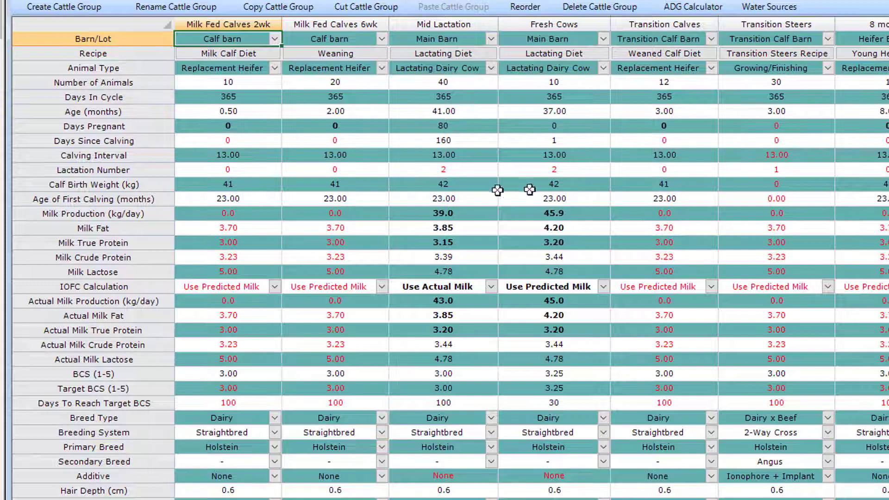
scroll(338, 484, "down", 1)
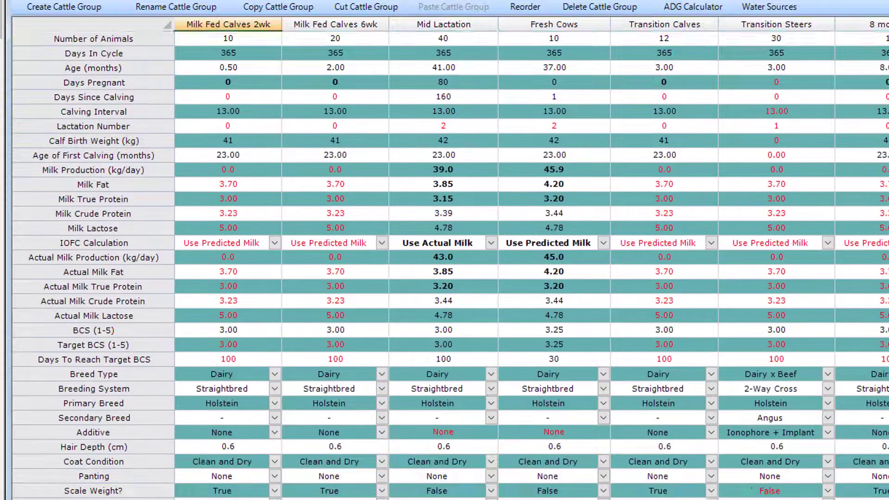
scroll(211, 490, "down", 2)
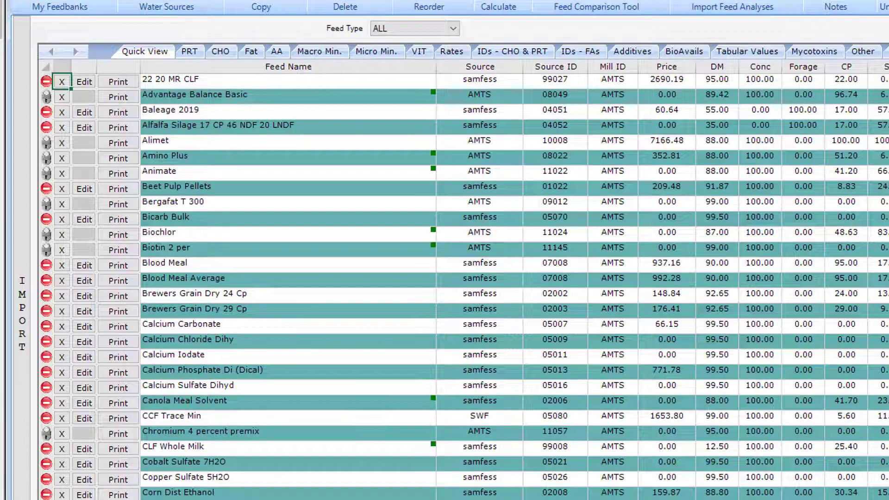
Step: Open the feed import list for the active feedbanks and filter it to Calf Liquid Feed
left_click(24, 318)
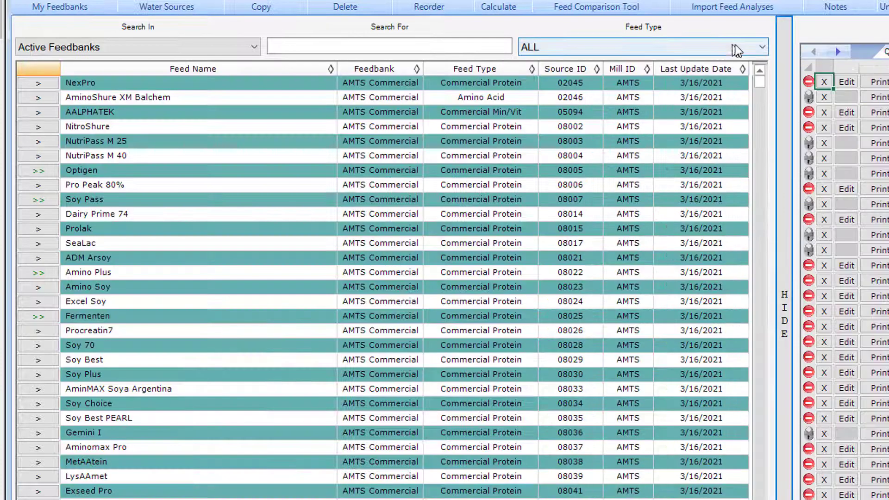
left_click(762, 48)
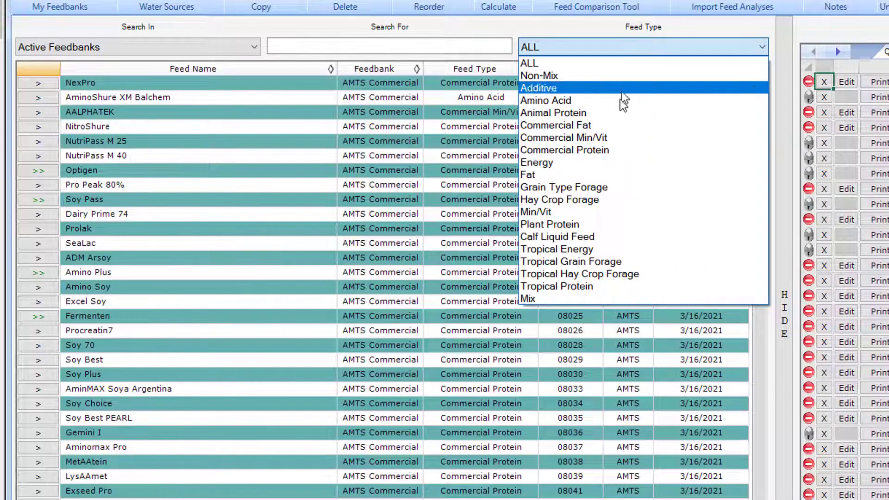
left_click(594, 238)
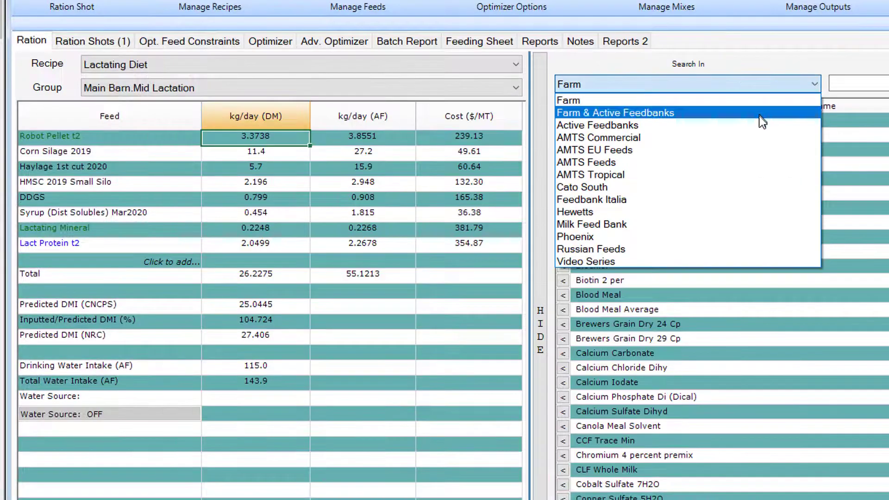
Step: Search Farm & Active Feedbanks for Mag Ox and add CLF Mag Ox to the Lactating Diet recipe
left_click(759, 113)
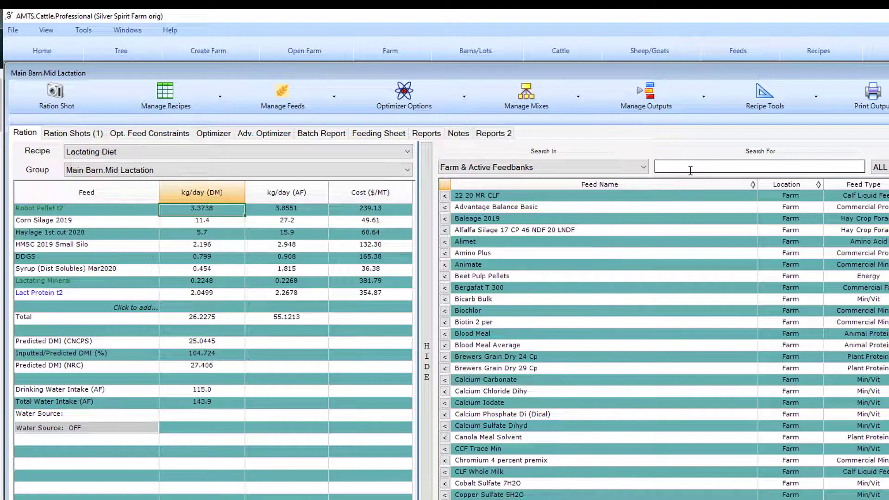
left_click(690, 169)
type("Mag ")
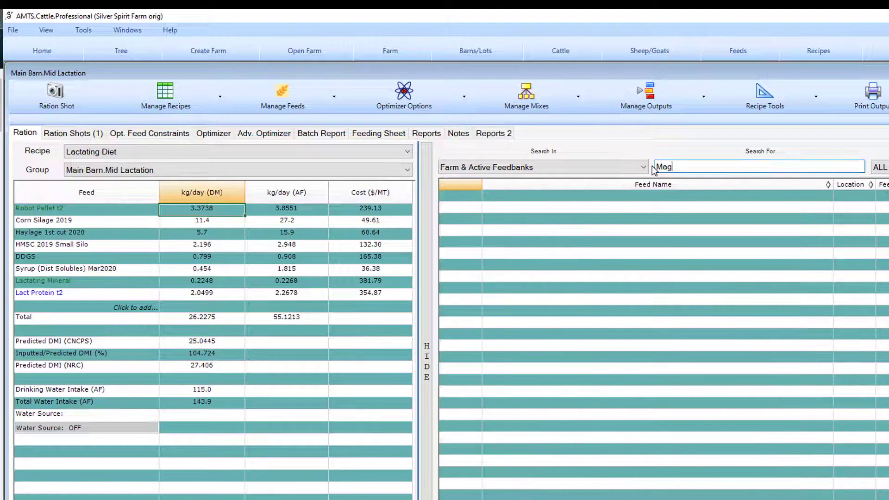
type("Ox")
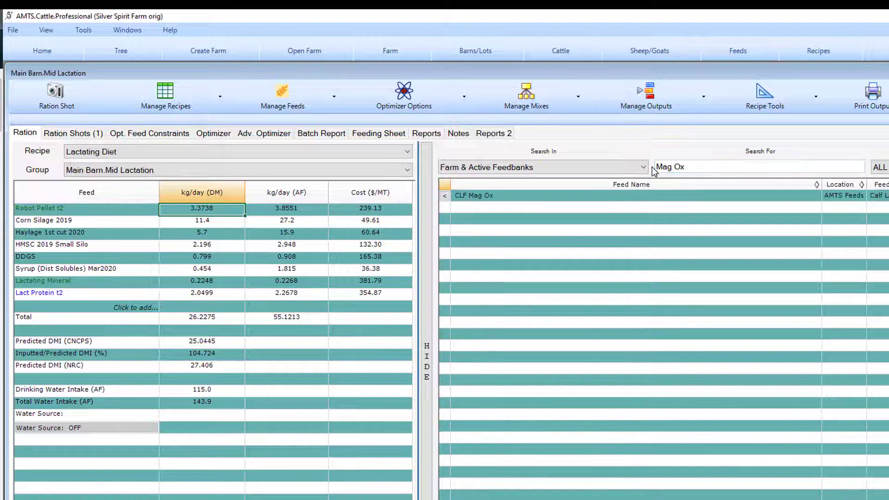
left_click(644, 195)
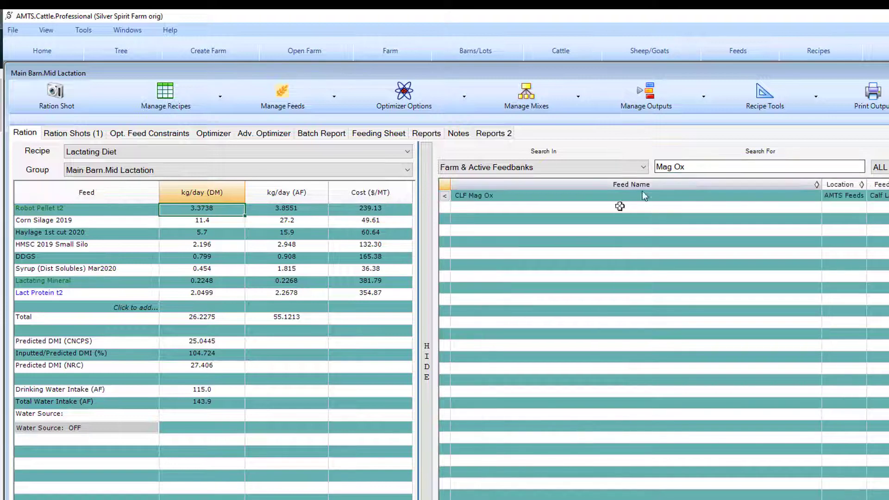
left_click(447, 198)
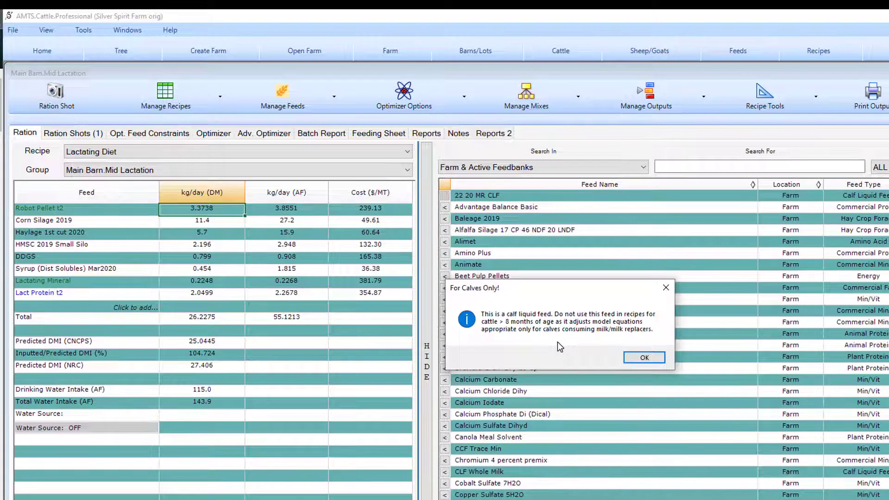
left_click(643, 358)
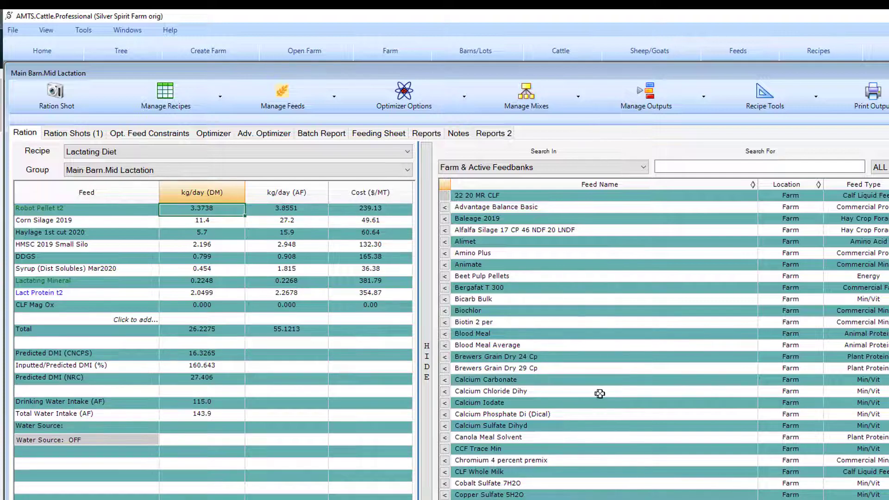
Step: Hide the feed import list and remove CLF Mag Ox from the recipe
left_click(426, 369)
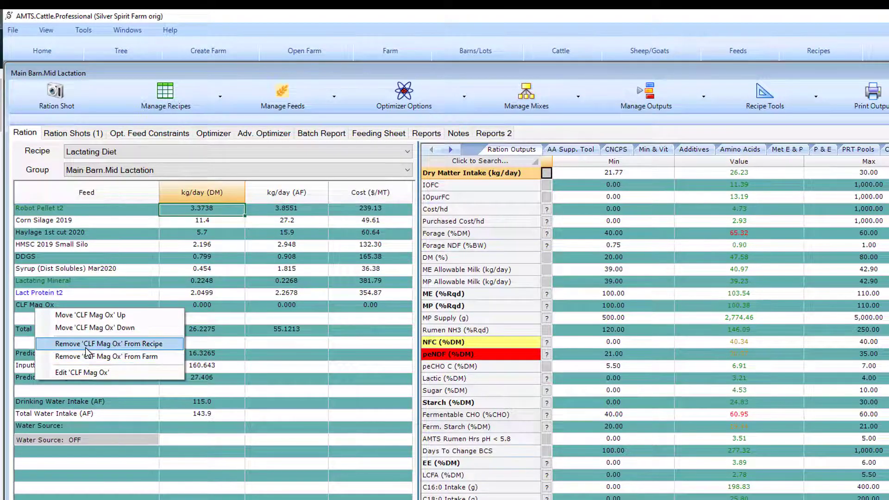
left_click(85, 347)
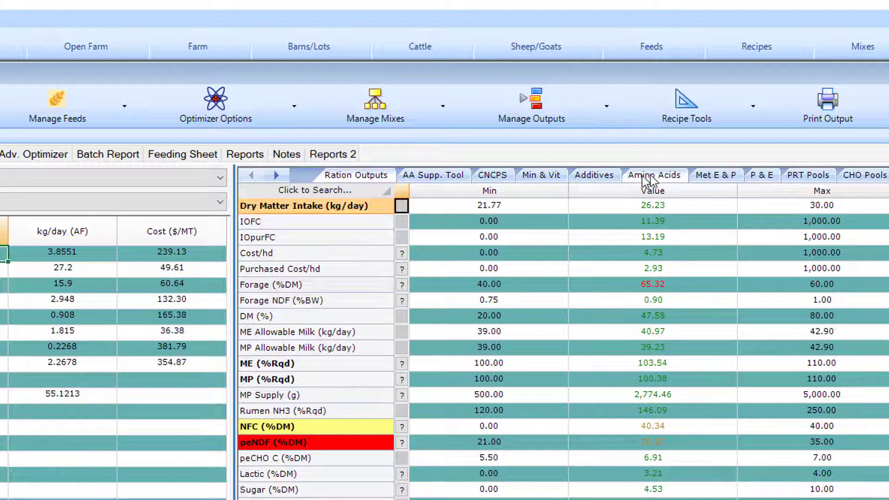
Step: Examine the CNCPS output summary and the list of ration outputs for the Mid Lactation group
left_click(494, 176)
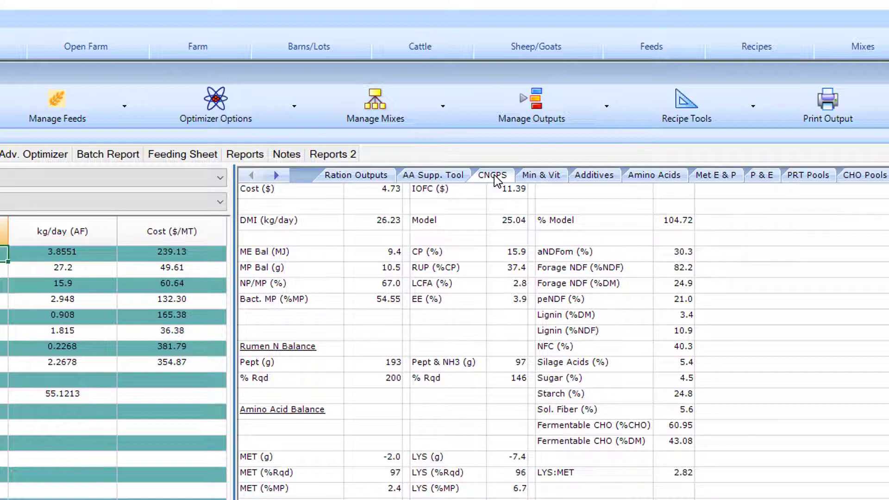
left_click(340, 176)
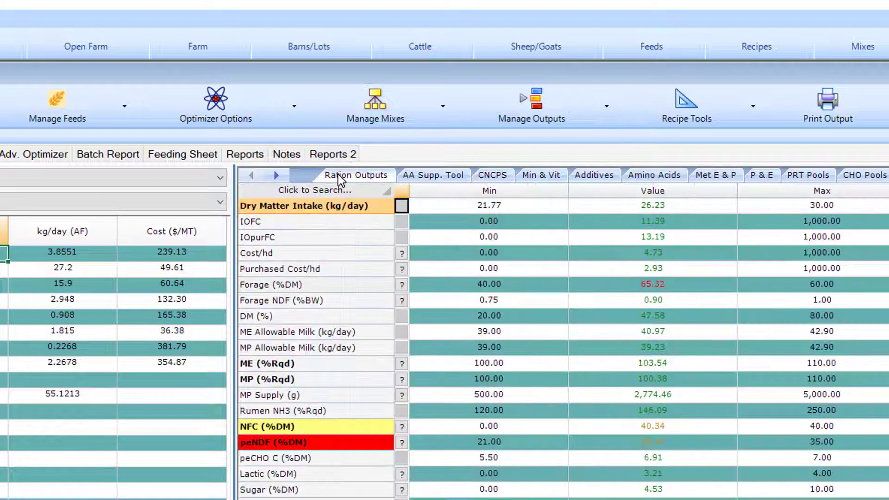
scroll(444, 250, "down", 12)
scroll(454, 258, "down", 1)
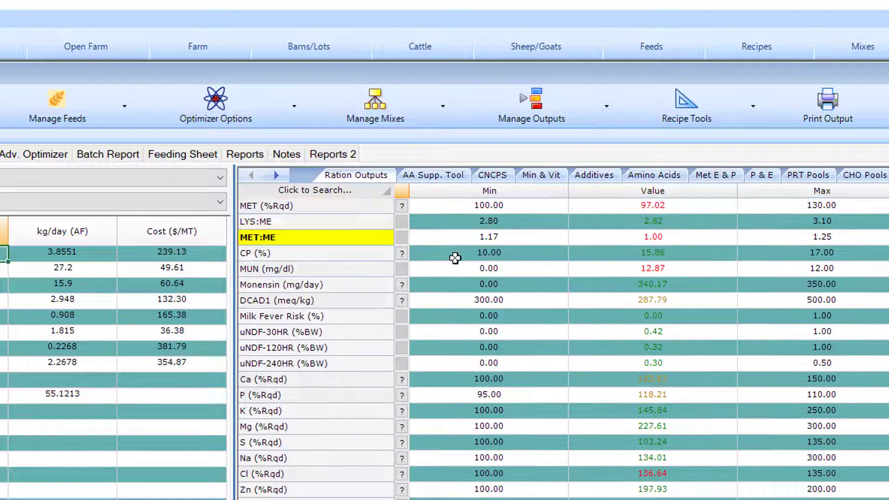
scroll(455, 258, "up", 12)
scroll(458, 255, "up", 20)
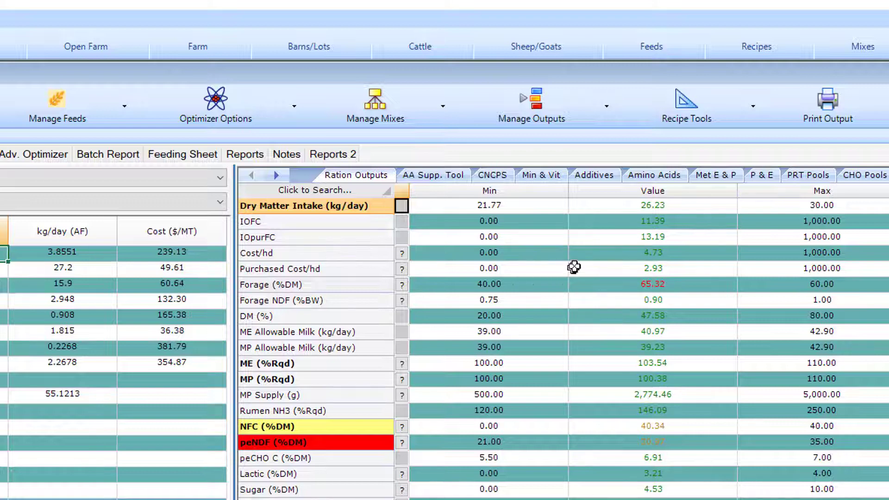
Step: Turn on Show All Outputs and look through the full list of ration outputs
left_click(604, 113)
left_click(594, 135)
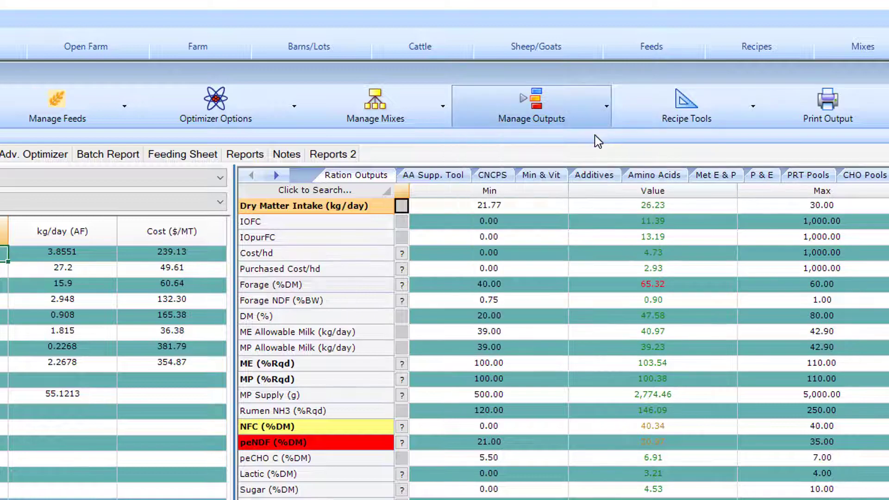
scroll(634, 434, "down", 5)
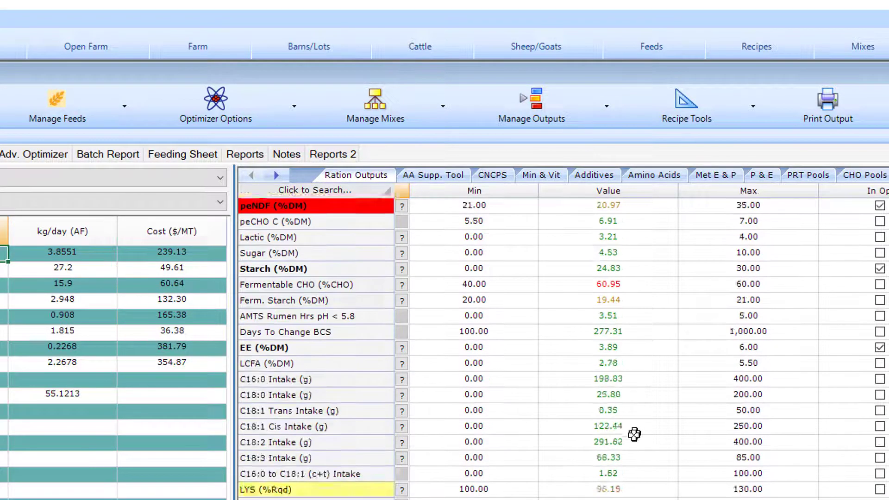
scroll(634, 433, "down", 20)
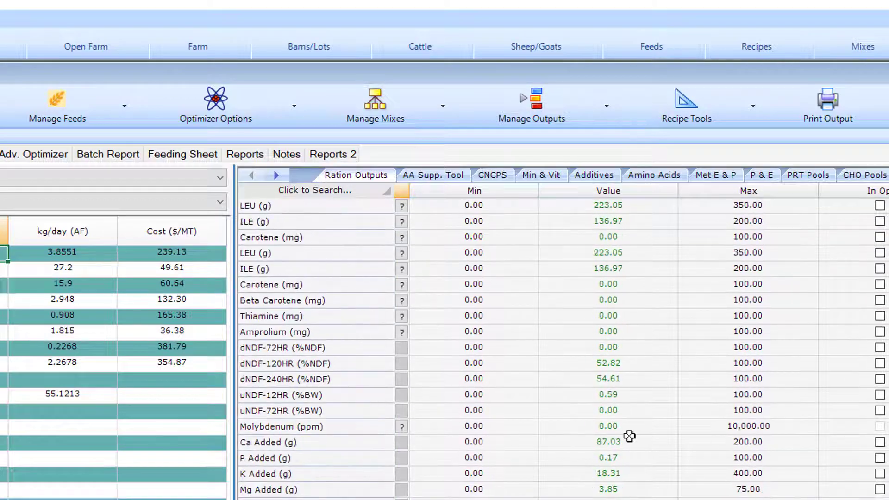
Step: Turn off Show All Outputs and return to the start of the ration outputs list
left_click(590, 110)
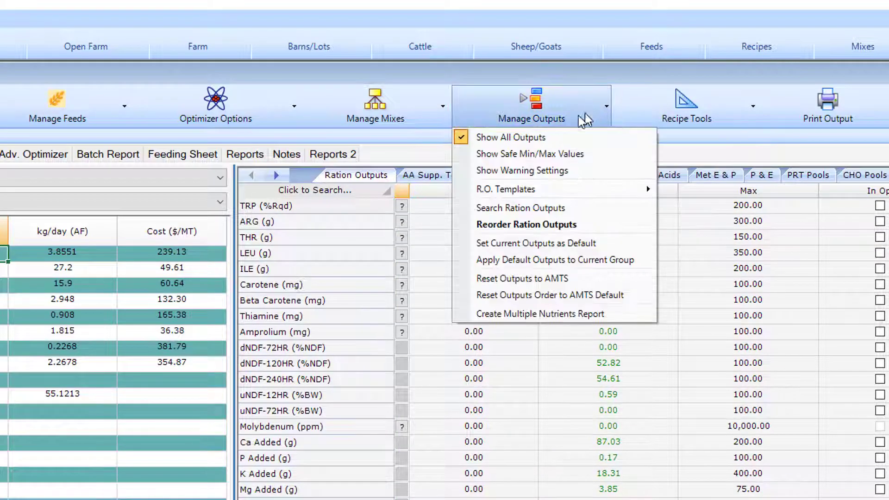
left_click(553, 139)
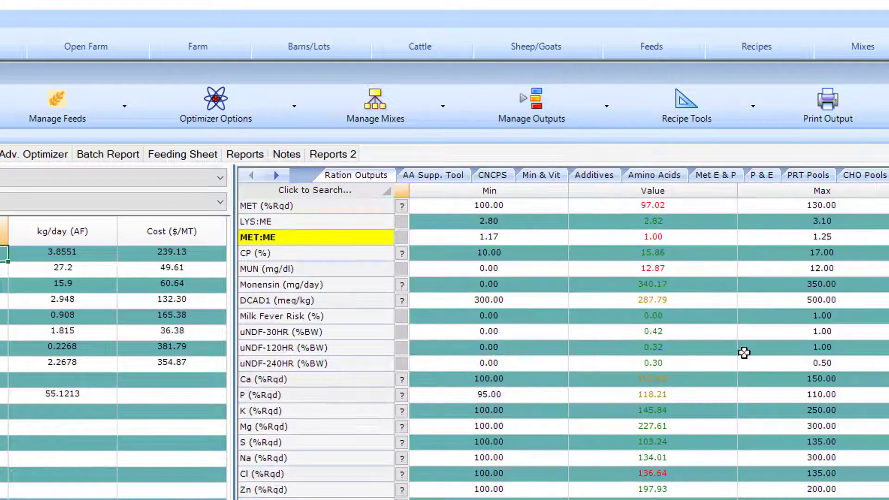
scroll(562, 326, "up", 1)
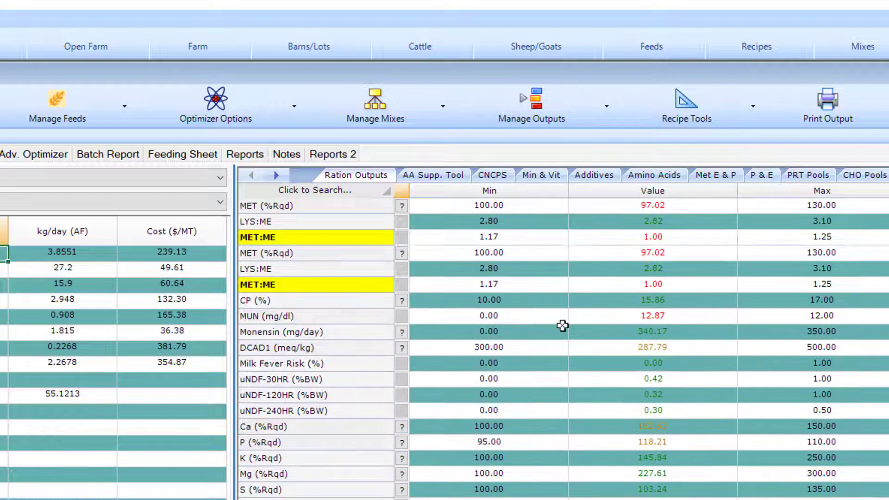
scroll(563, 326, "up", 10)
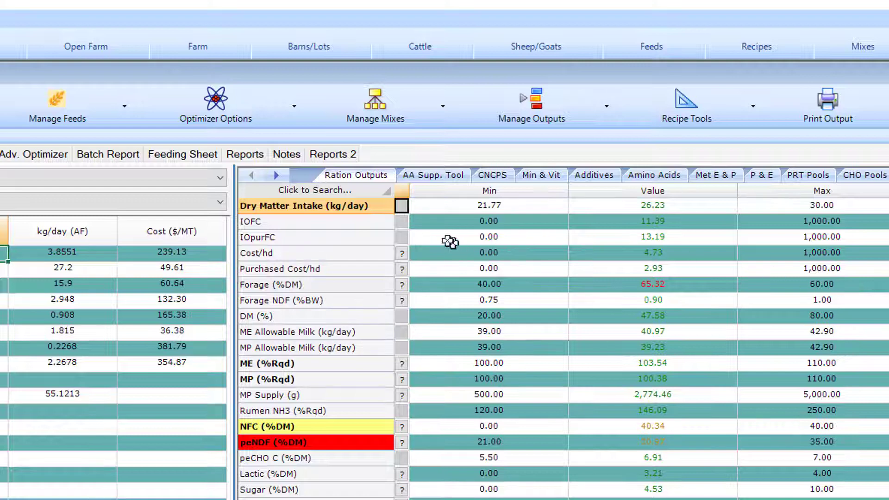
Step: Search the ration outputs for "dcad" and jump to DCAD1 (meq/kg)
left_click(341, 199)
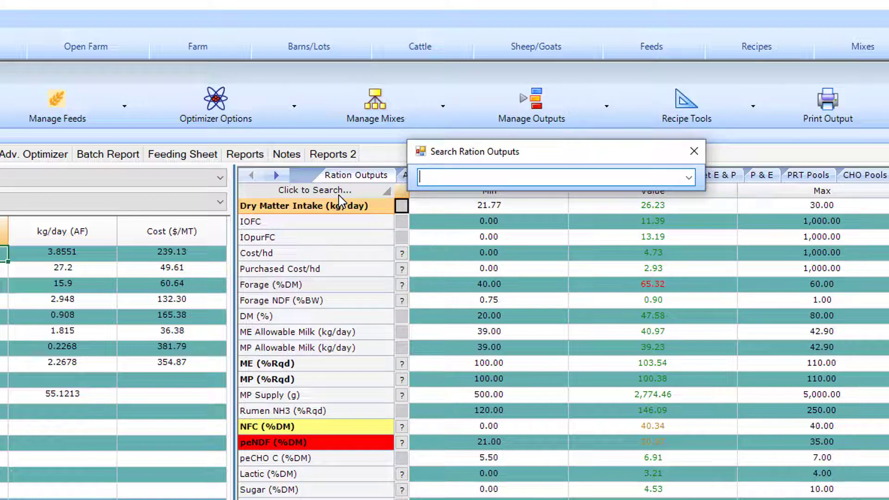
type("dcad")
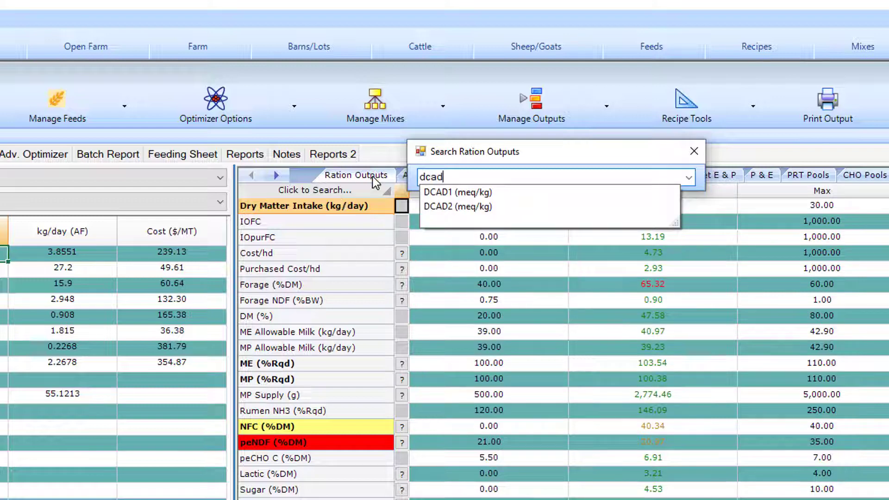
left_click(444, 193)
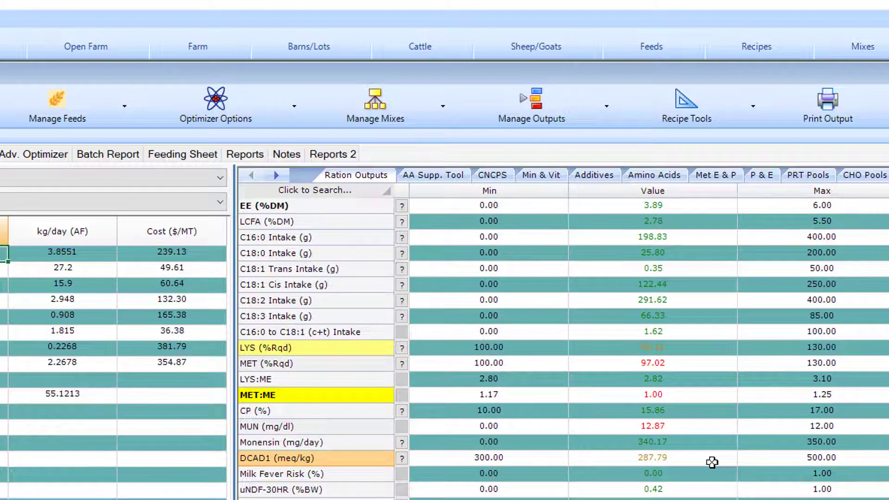
Step: Search the ration outputs for "cp" and jump to the first matching output
left_click(329, 196)
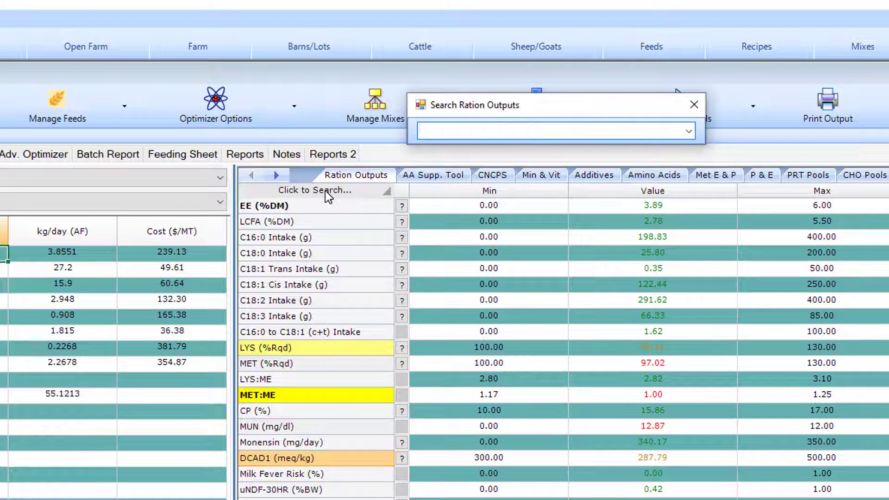
type("crude")
key("BackSpace")
key("BackSpace")
key("BackSpace")
key("BackSpace")
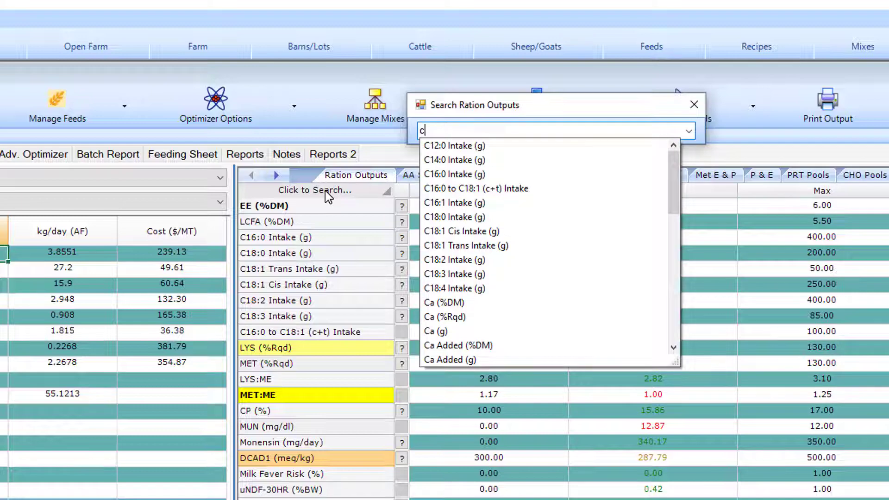
type("p")
left_click(440, 146)
Step: View the feed-by-feed breakdown of the ME (%Rqd) output, then close it
scroll(730, 421, "up", 8)
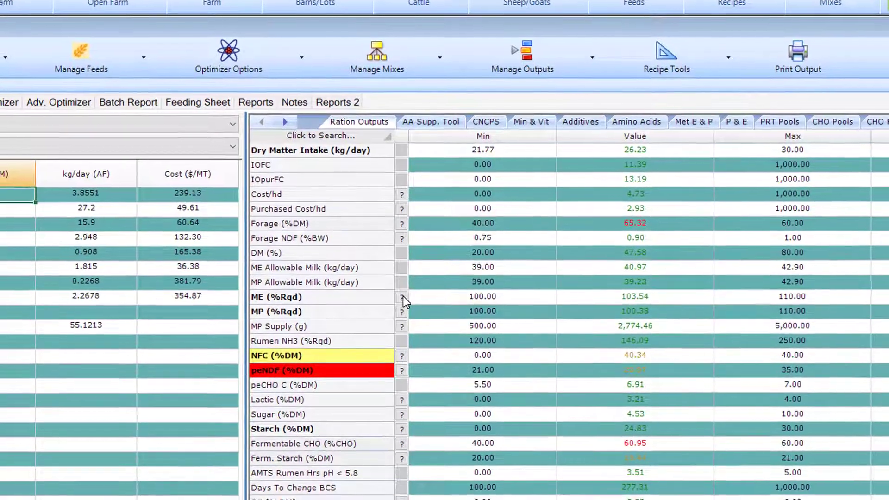
left_click(402, 298)
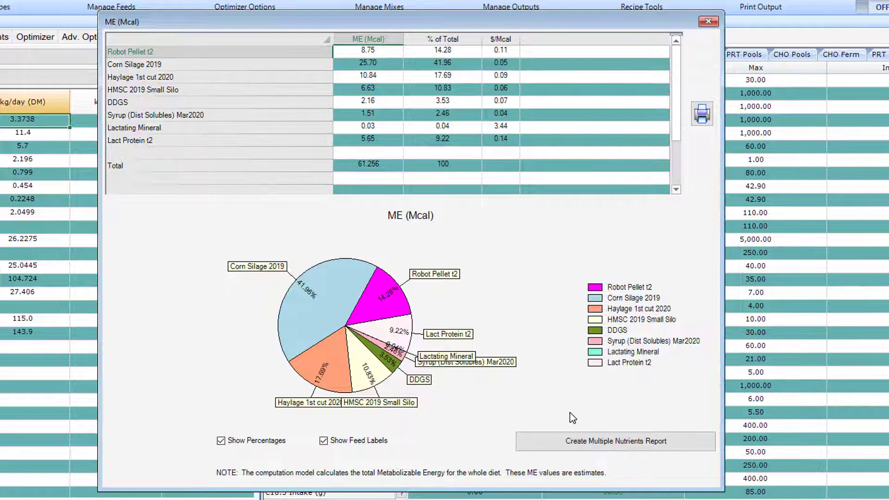
left_click(708, 22)
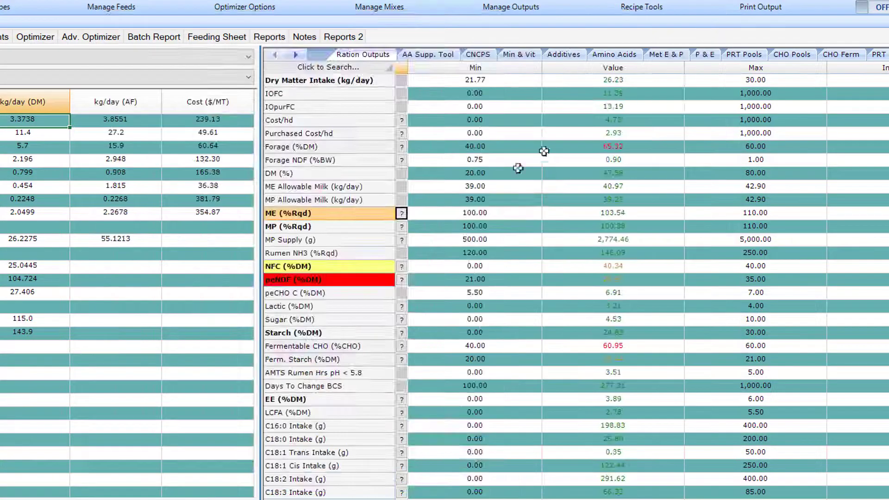
Step: View the feed contributions and formula behind the DCAD1 (meq/kg) output, then close the breakdown
scroll(360, 307, "down", 2)
scroll(358, 306, "down", 1)
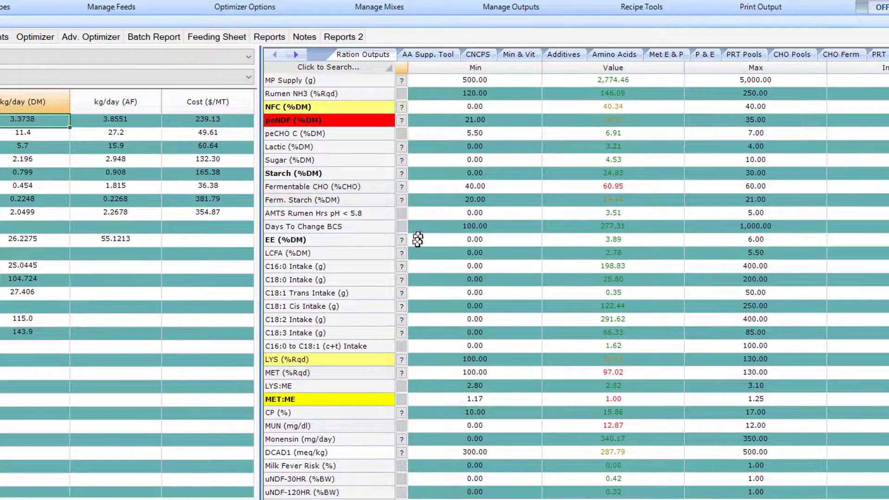
left_click(401, 453)
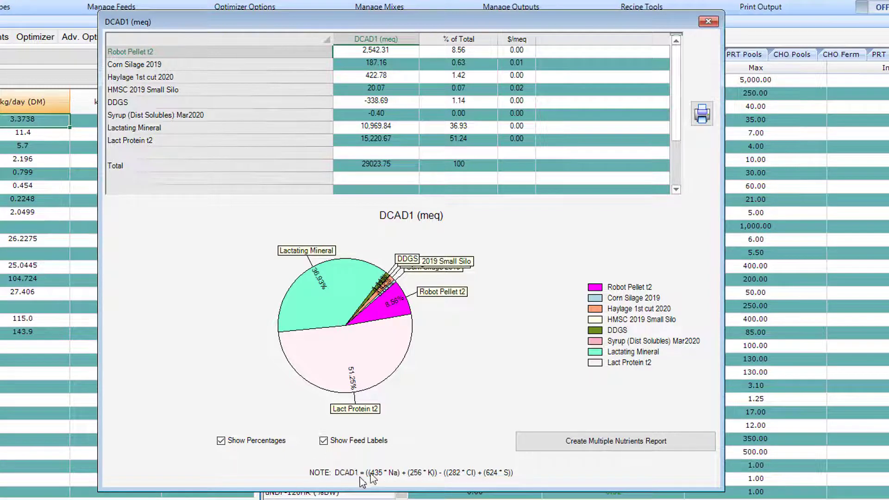
left_click(708, 21)
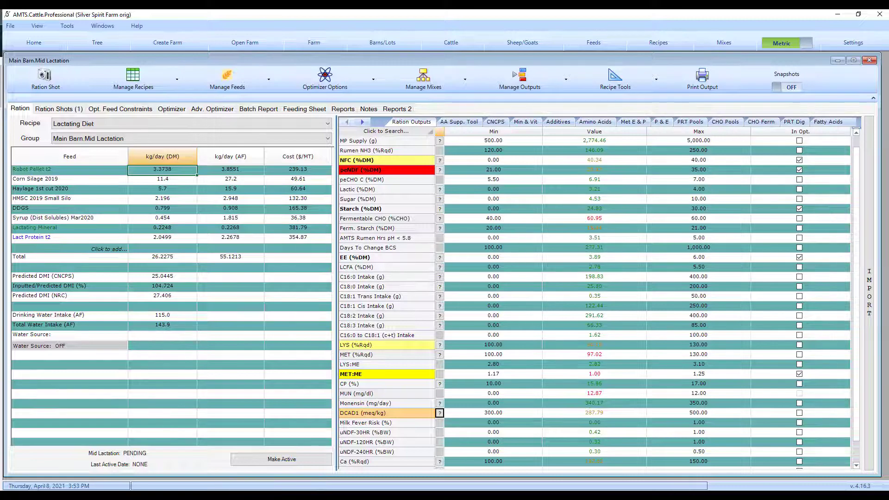
Step: Open the recipes screen and create a recipe named "Base lactation" for the Milking Cows group in the Freestall Barn
left_click(645, 43)
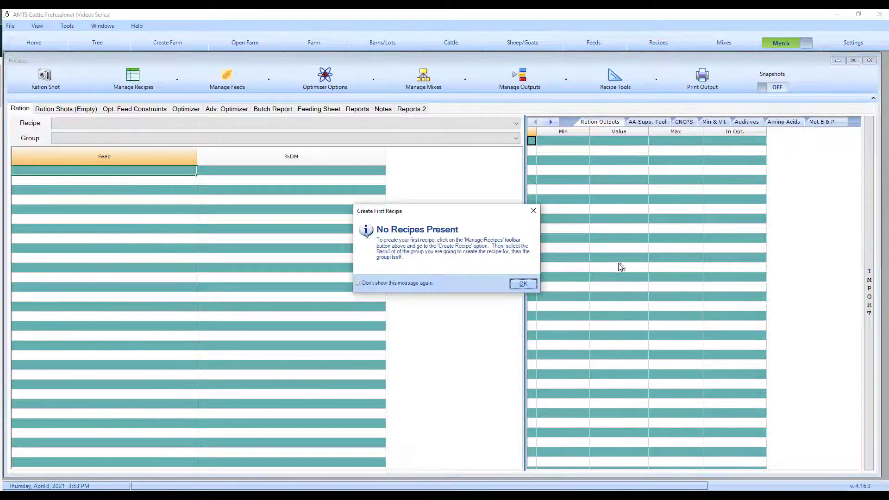
left_click(526, 284)
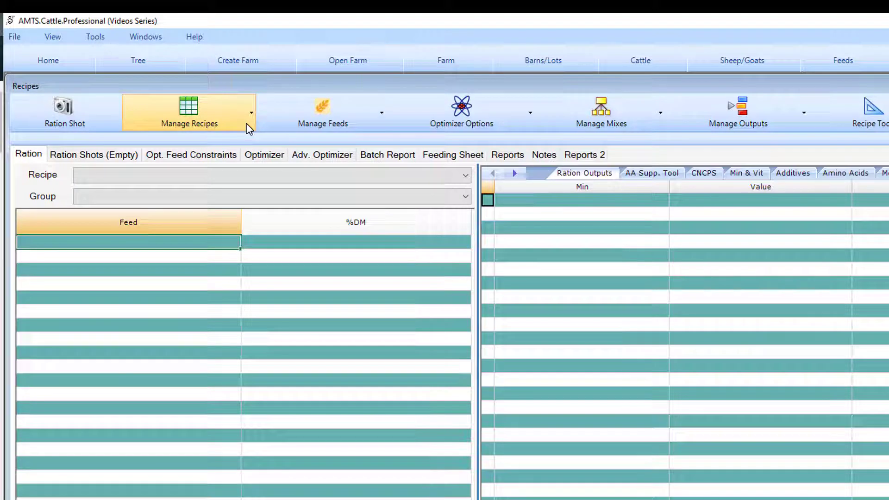
left_click(249, 129)
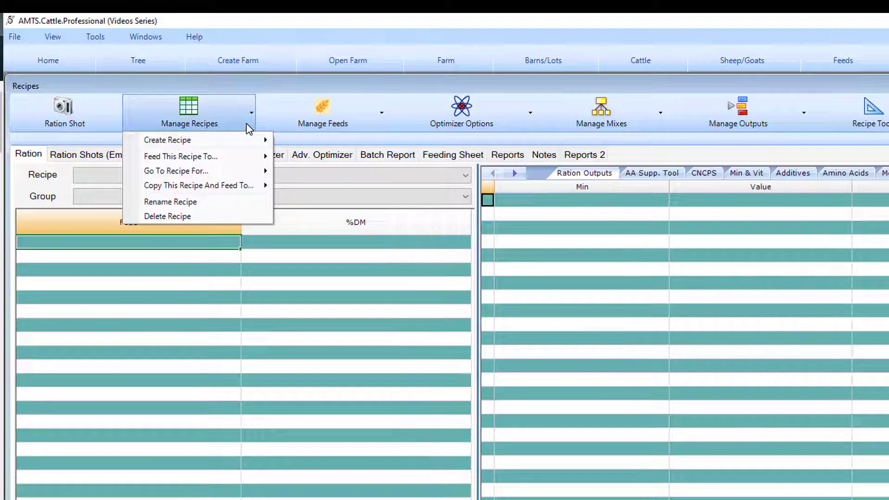
mouse_move(255, 140)
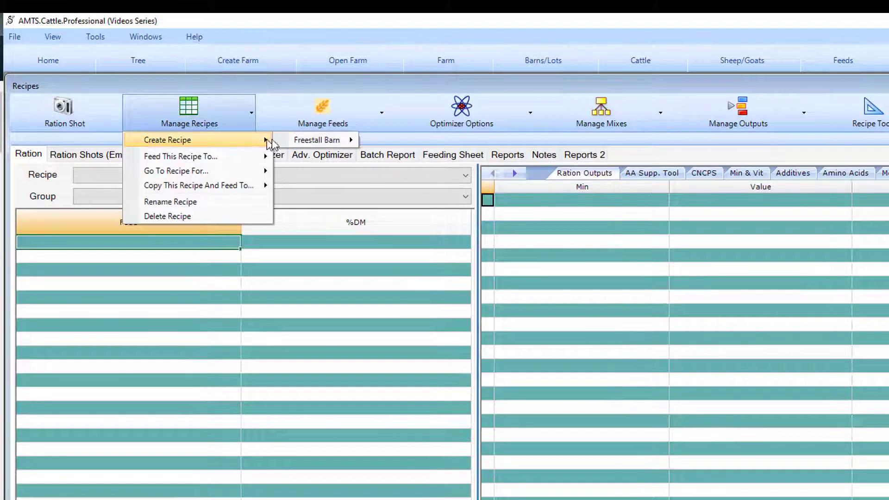
mouse_move(310, 141)
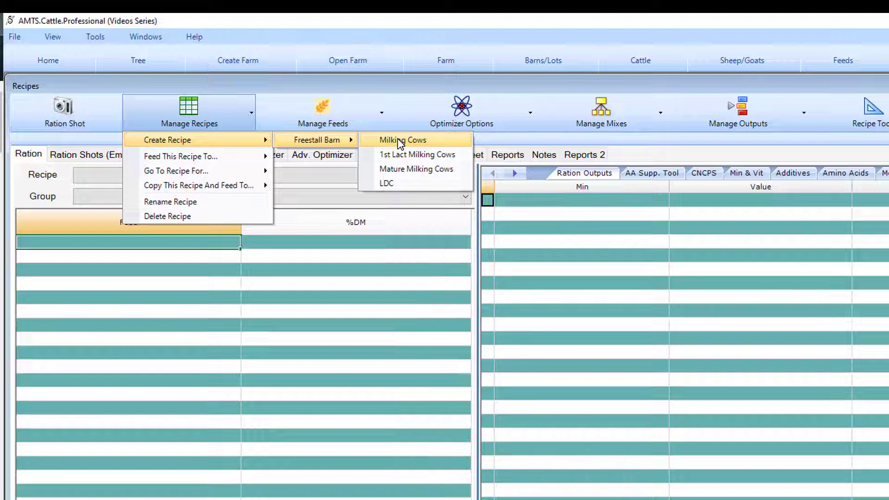
left_click(400, 140)
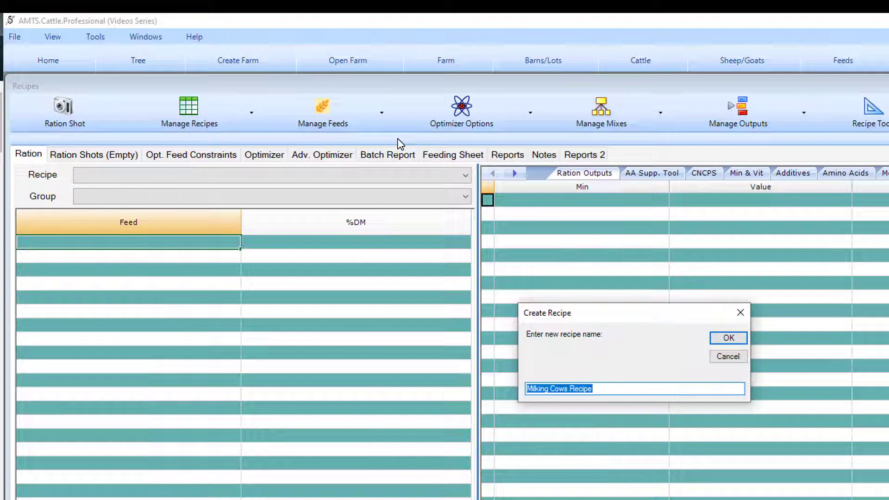
type("Ba")
type("se lacta")
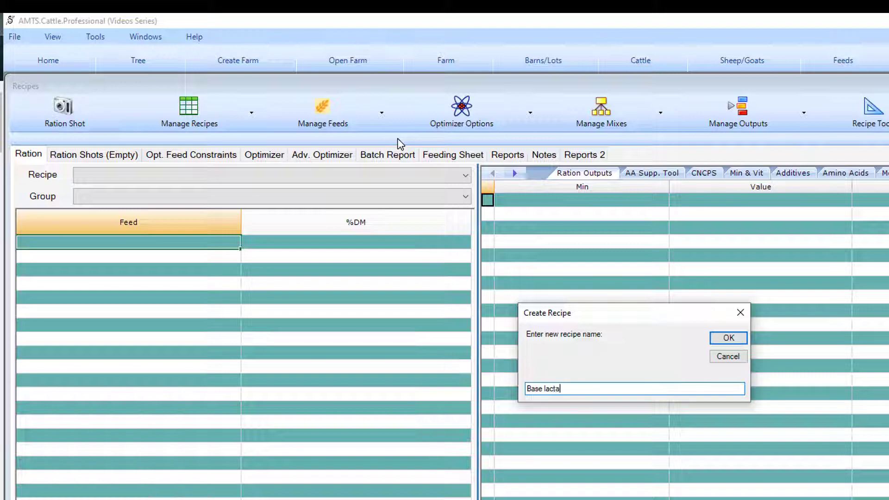
type("tion")
key("Return")
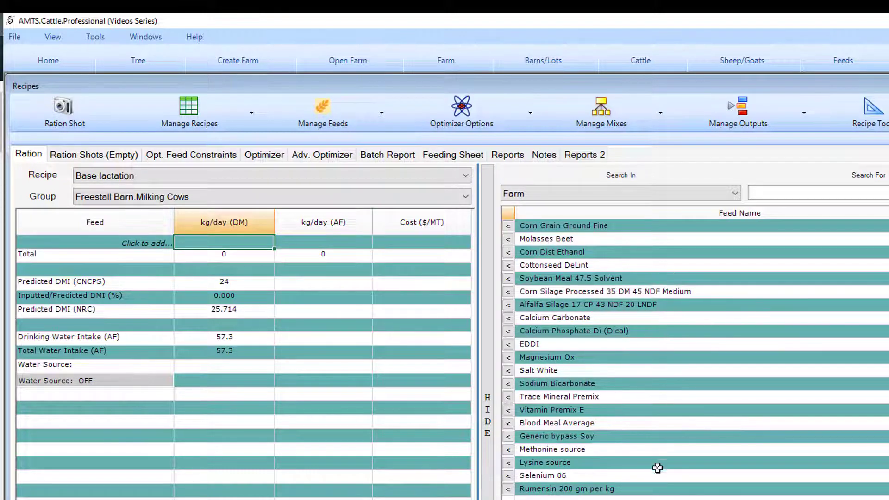
Step: Add Corn Silage Processed 35 DM 45 NDF Medium, Alfalfa Silage 17 CP 43 NDF 20 LNDF, Corn Grain Ground Fine and Molasses Beet to the recipe
left_click(509, 292)
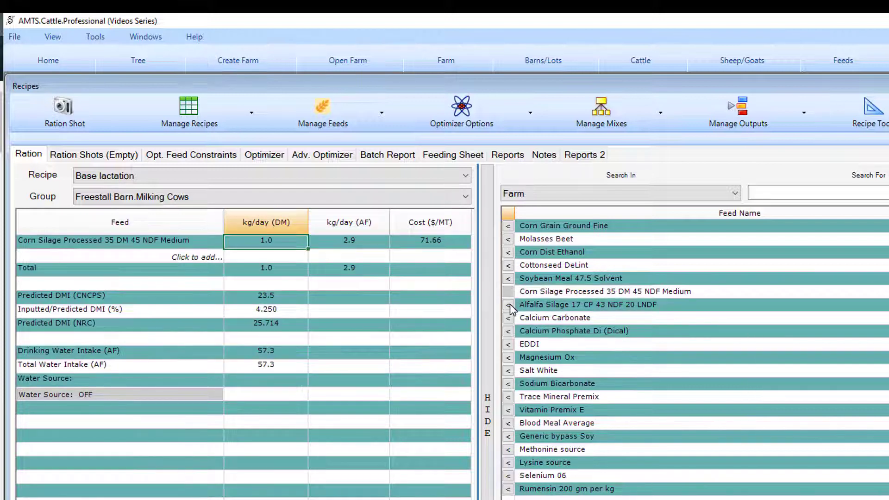
left_click(509, 305)
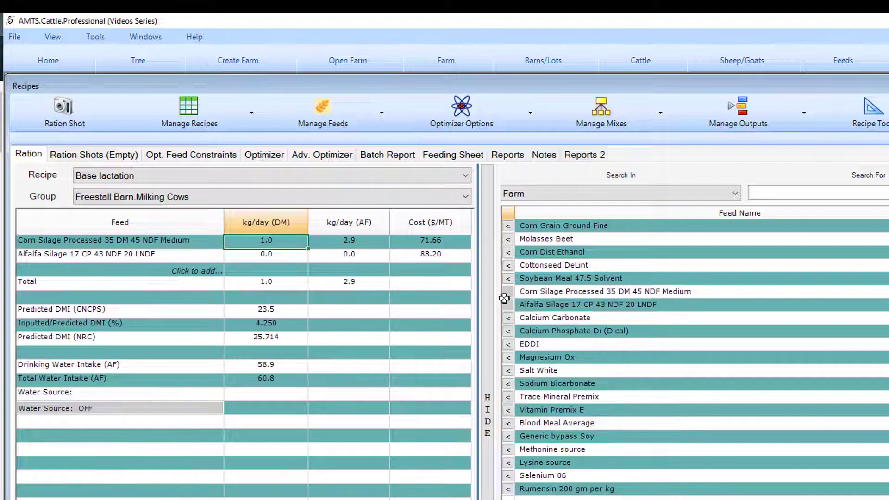
left_click(509, 227)
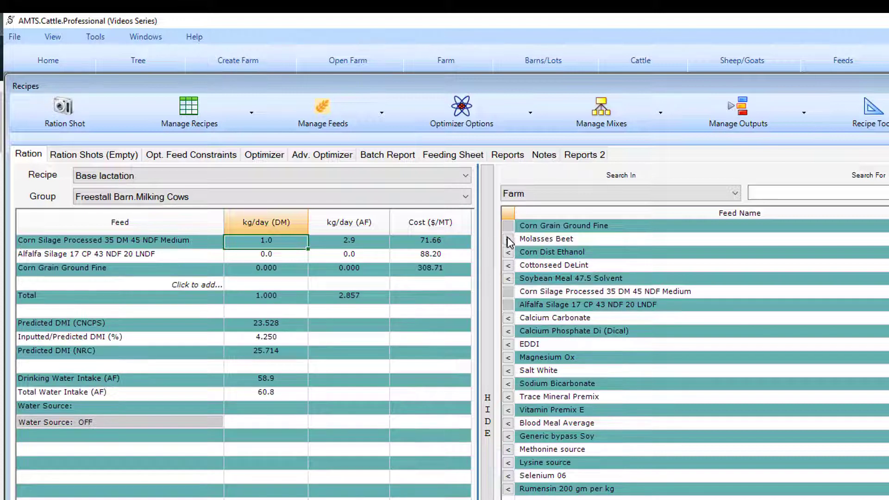
left_click(509, 240)
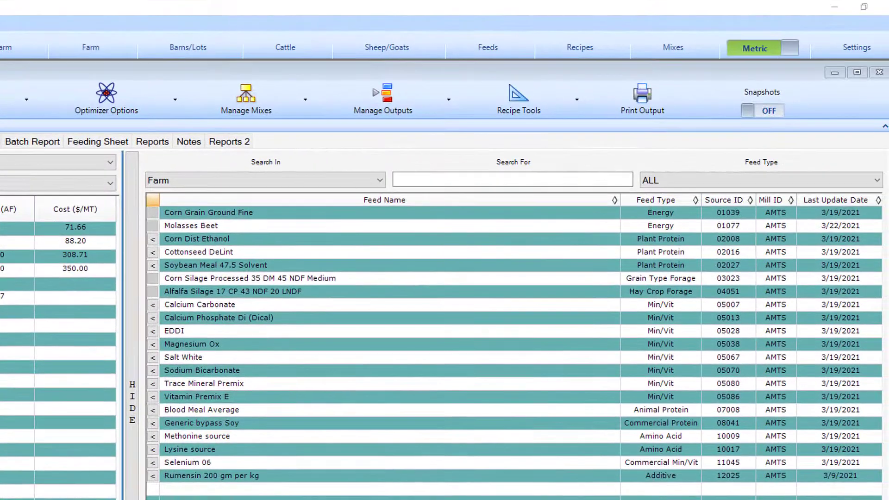
Step: Search the farm feeds for "soy" and add Soybean Meal 47.5 Solvent to the recipe
left_click(373, 180)
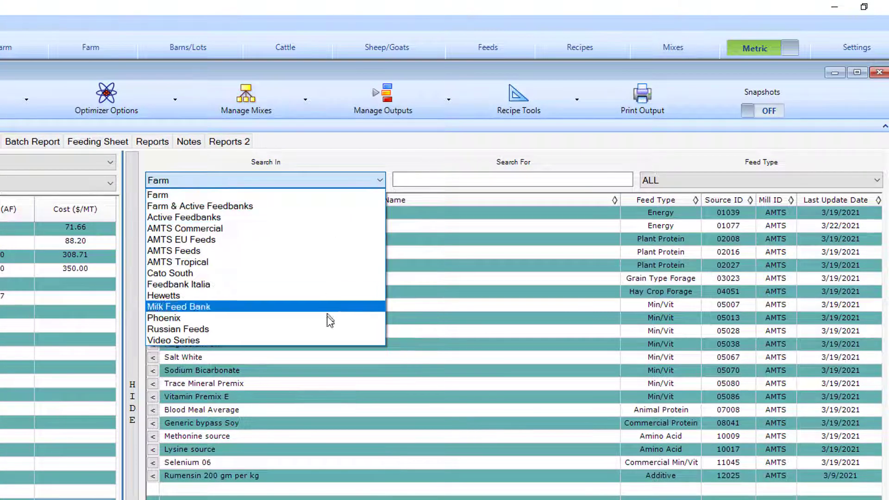
left_click(412, 184)
left_click(409, 181)
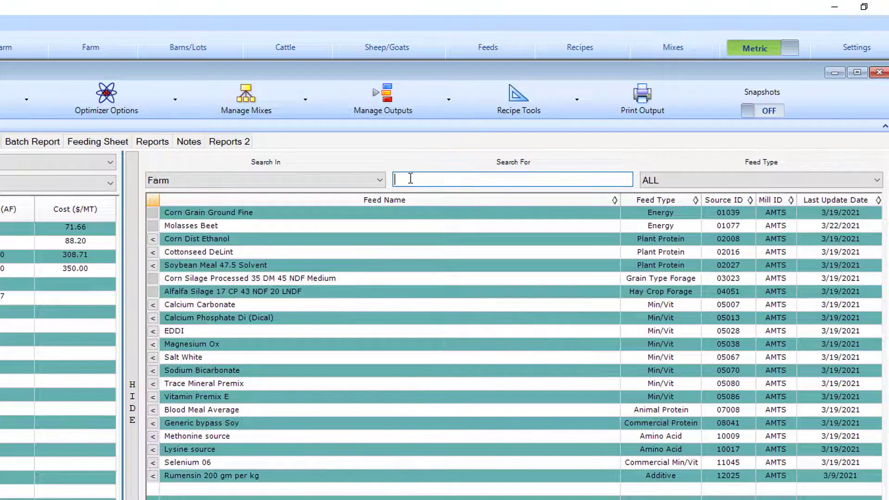
type("soy")
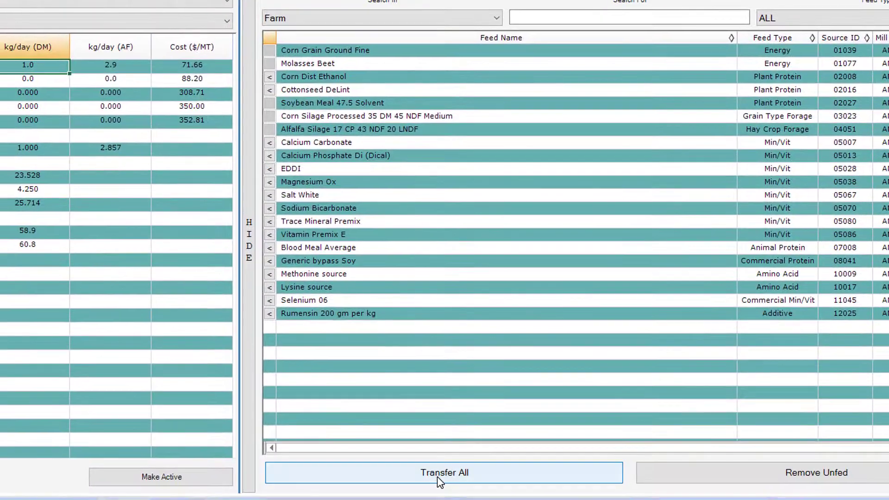
Step: Transfer all listed farm feeds into the Base lactation recipe and hide the feed import list
left_click(437, 476)
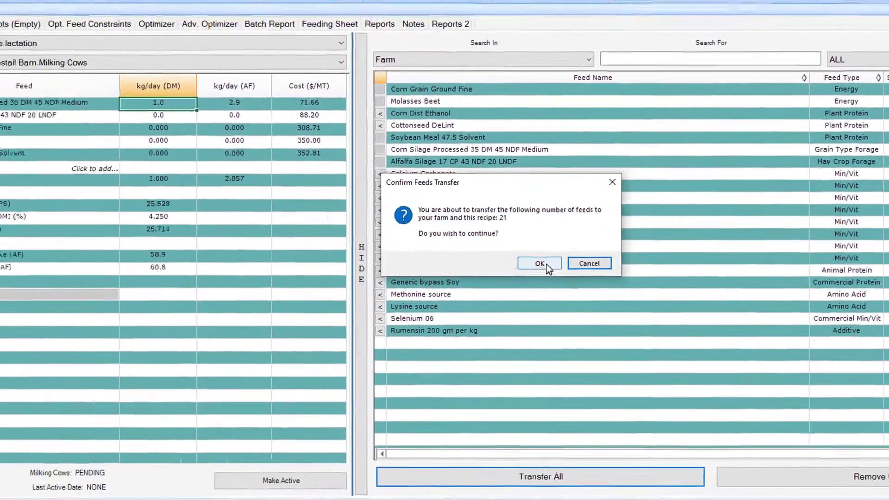
left_click(546, 263)
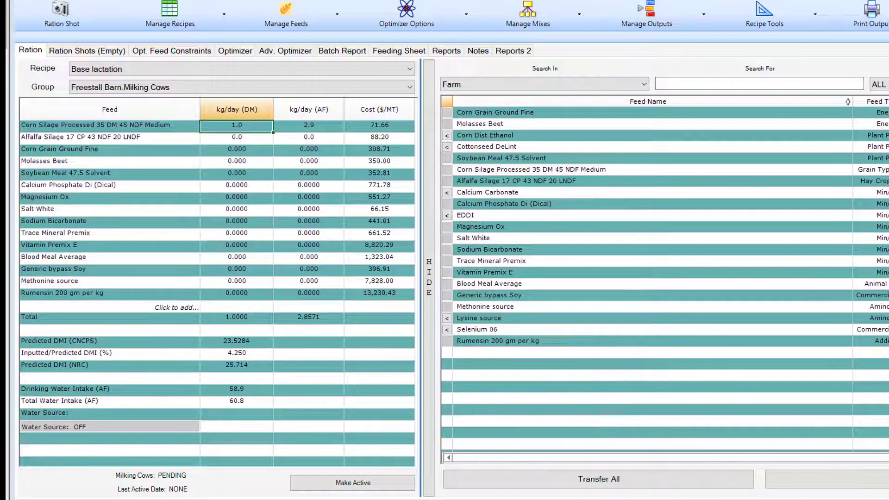
left_click(429, 285)
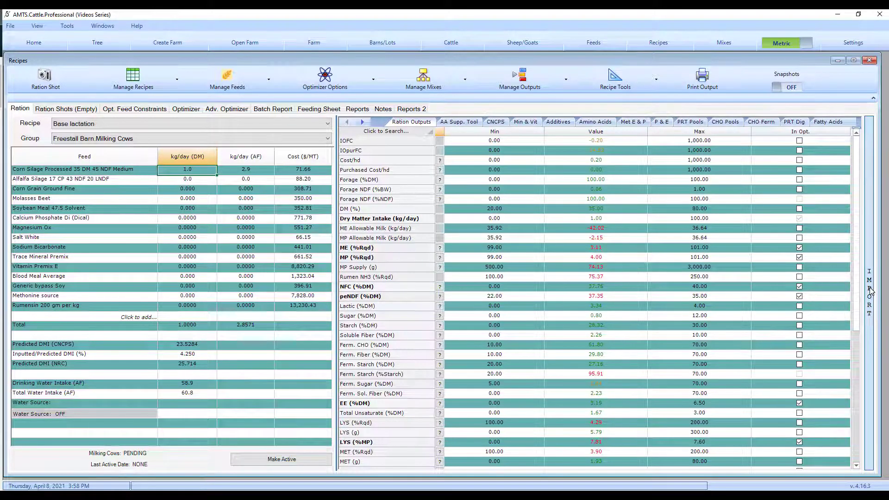
left_click(869, 290)
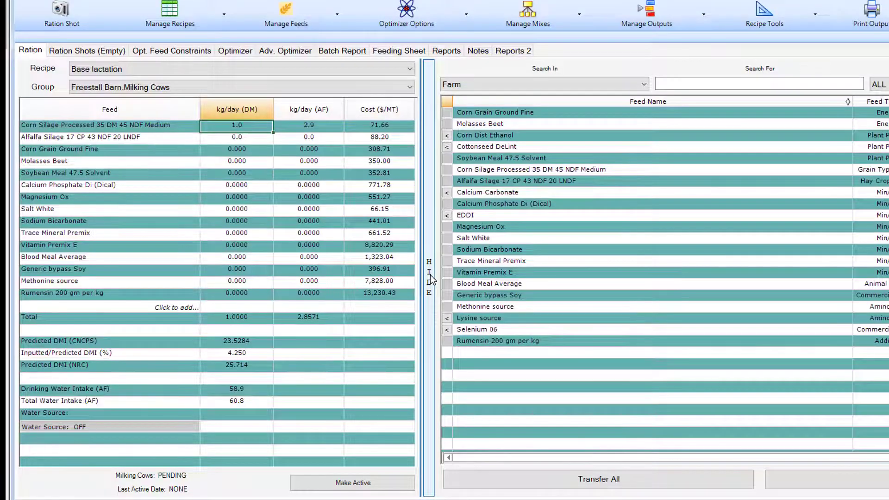
left_click(430, 278)
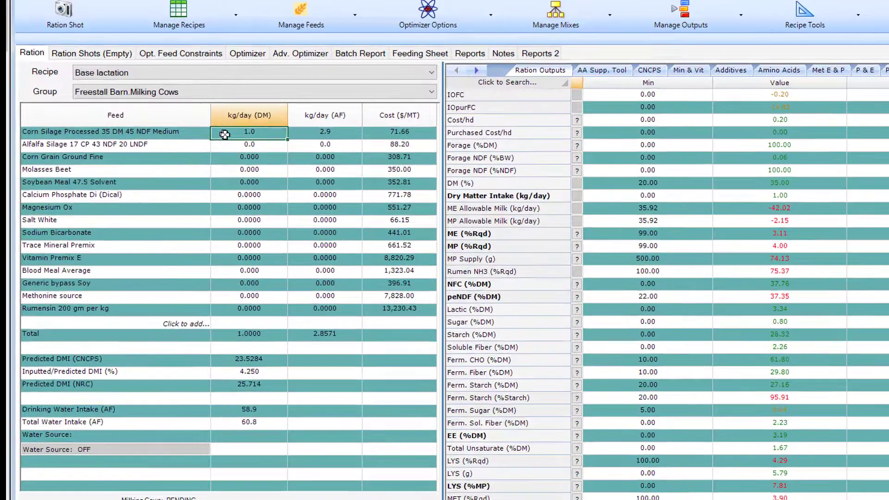
Step: Set the dry matter amounts to 9.1 kg/day for the corn silage and 6.3 kg/day for the alfalfa silage
double_click(235, 128)
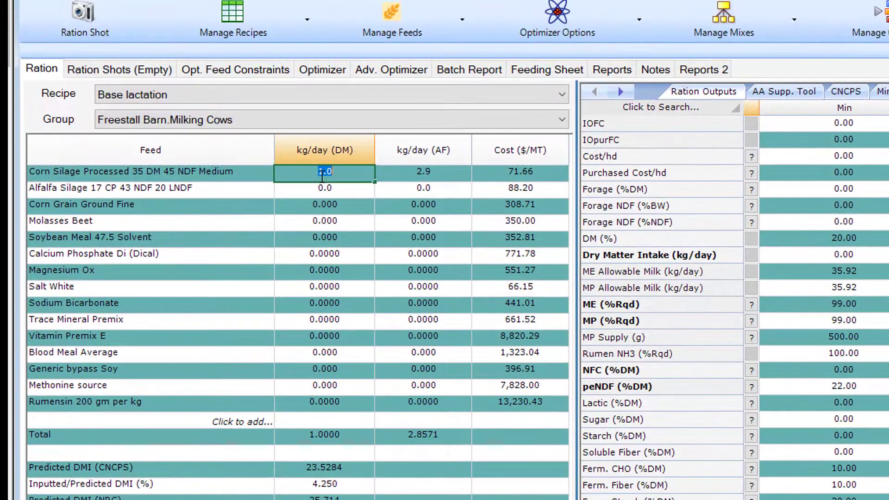
type("9.0")
key("Return")
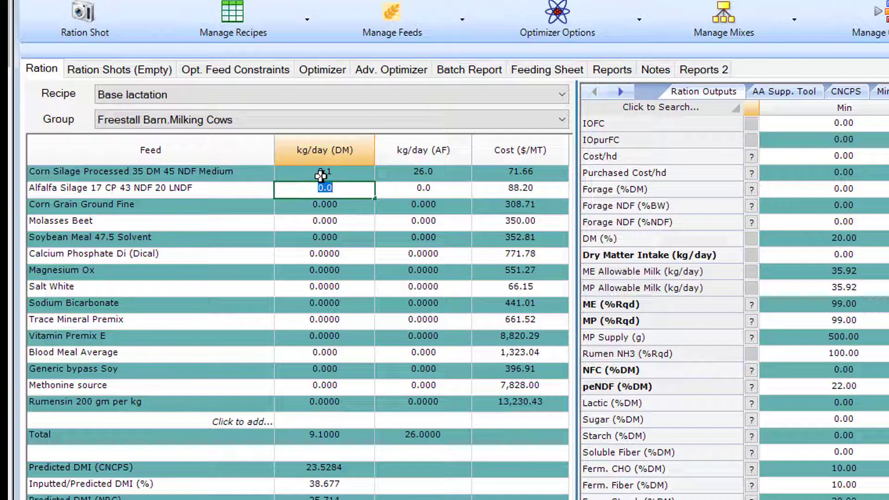
type("6.0")
key("BackSpace")
type("3")
key("Return")
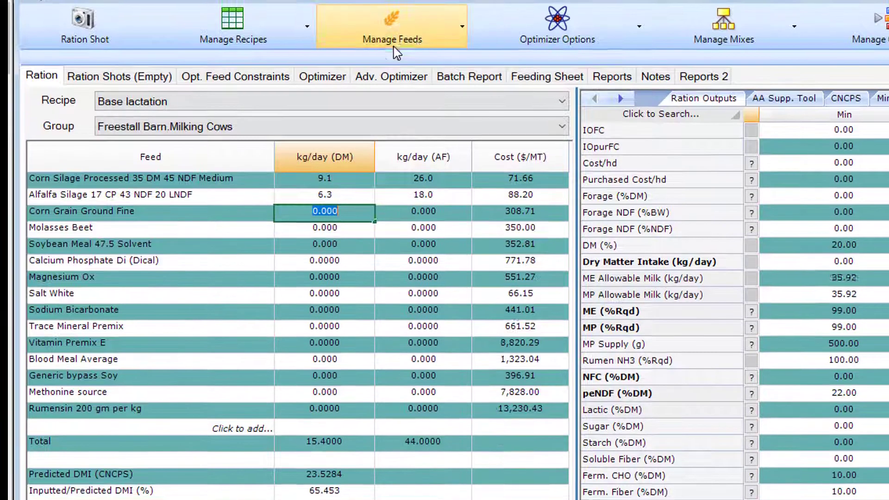
Step: Reorder the recipe feeds manually, numbering positions 1 to 5 through Soybean Meal 47.5 Solvent, followed by Generic bypass Soy and Blood Meal Average
left_click(392, 27)
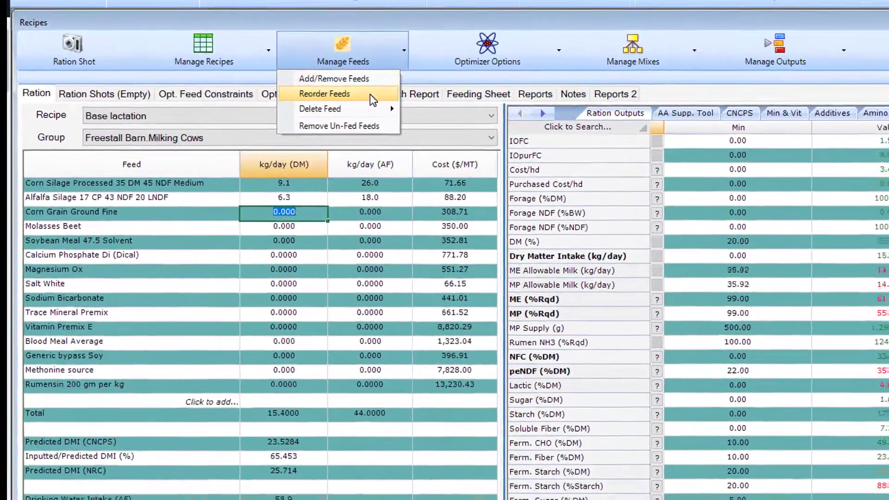
left_click(370, 106)
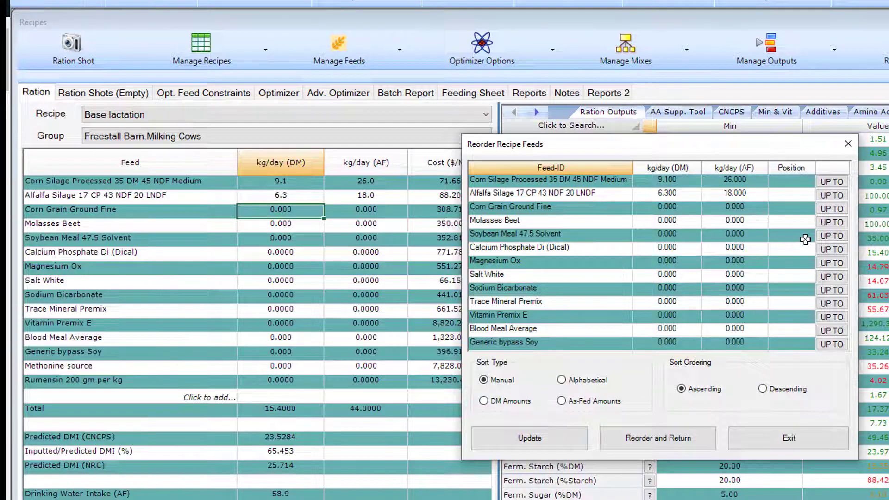
left_click(824, 236)
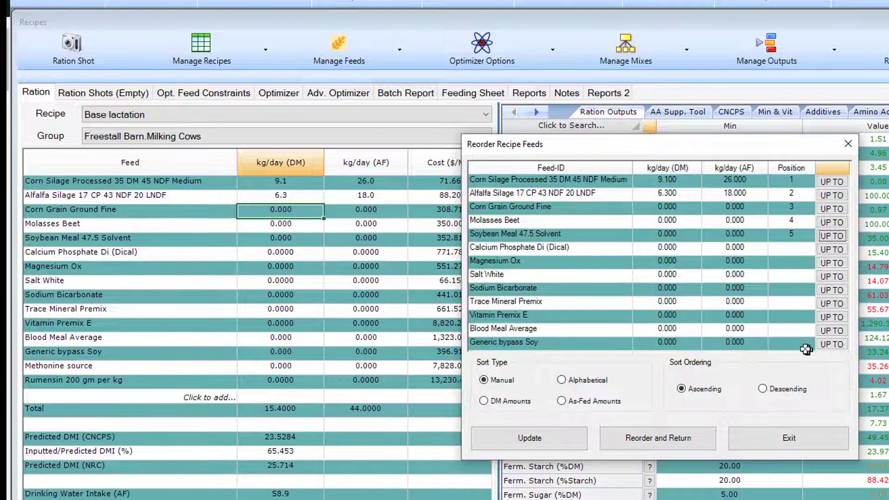
left_click(791, 343)
left_click(791, 330)
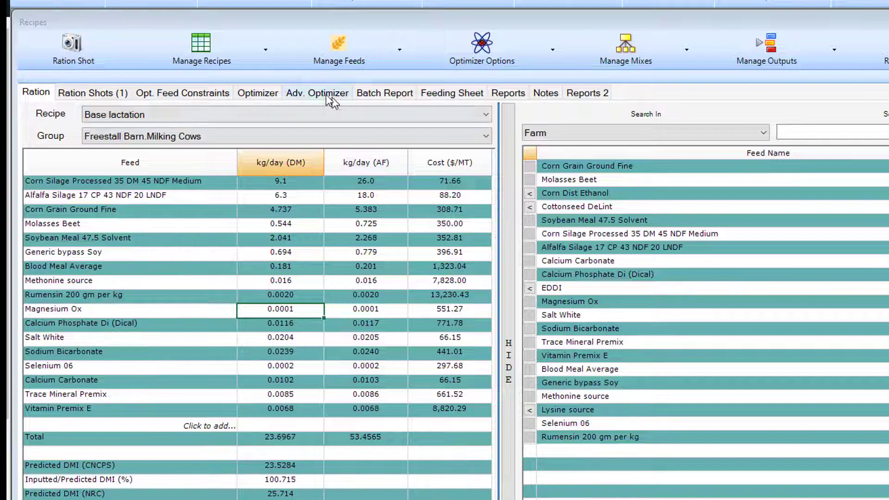
Step: View the batch report and the feeding sheet, inspect the feeding sheet's feed management options, and return to the ration
left_click(379, 94)
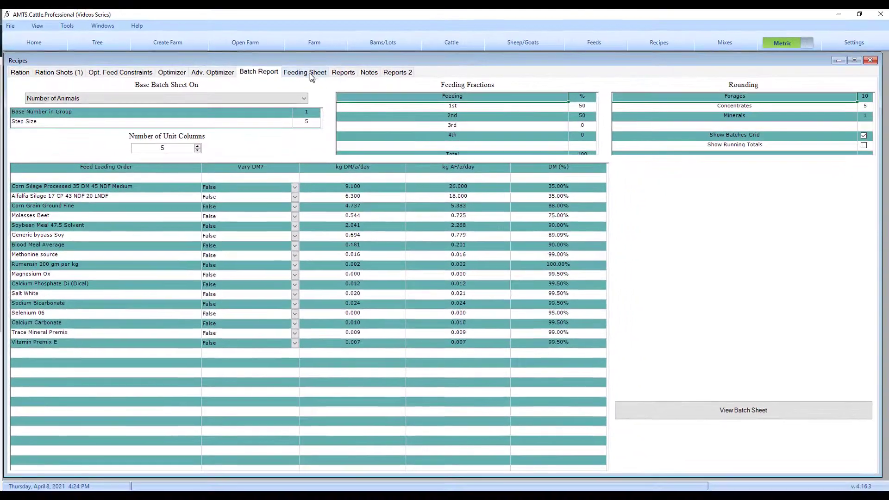
left_click(458, 40)
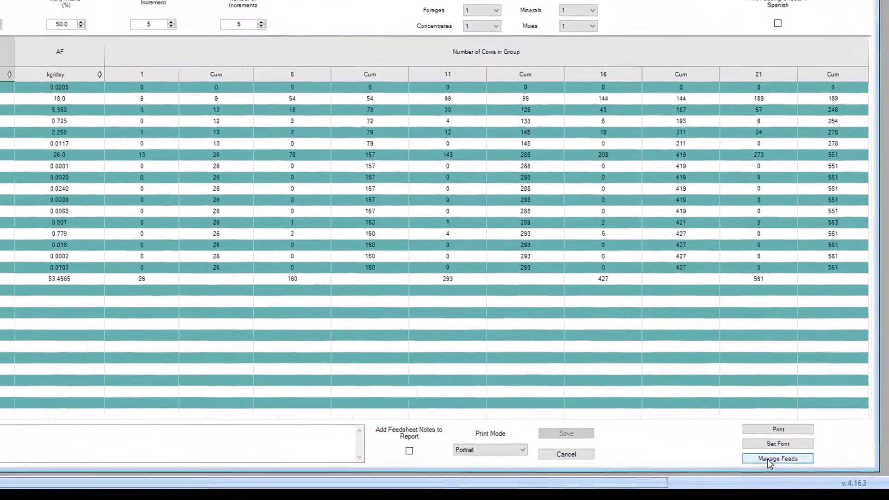
left_click(770, 459)
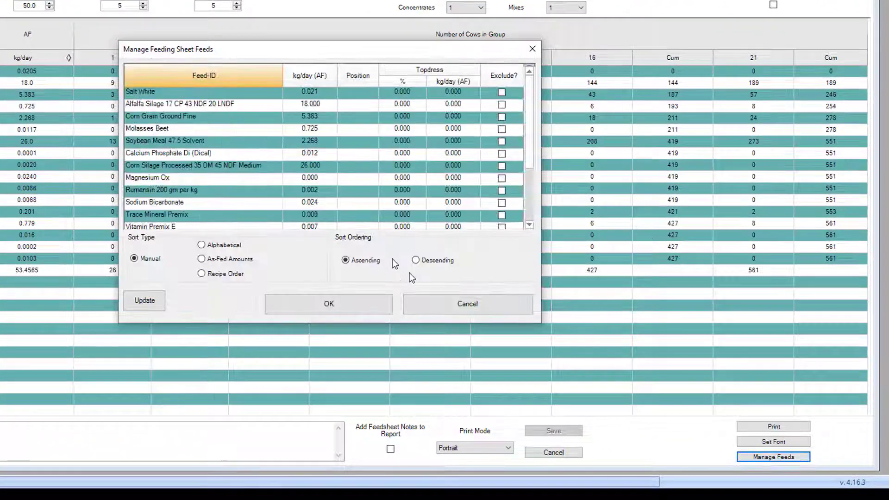
left_click(532, 49)
left_click(19, 109)
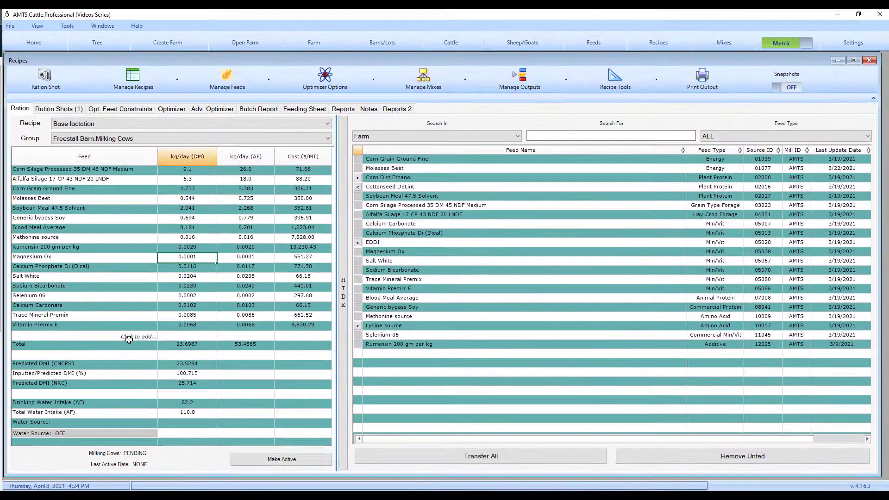
Step: Search for "corn" when adding a ration feed, look through the suggested feeds, and close without adding one
left_click(129, 339)
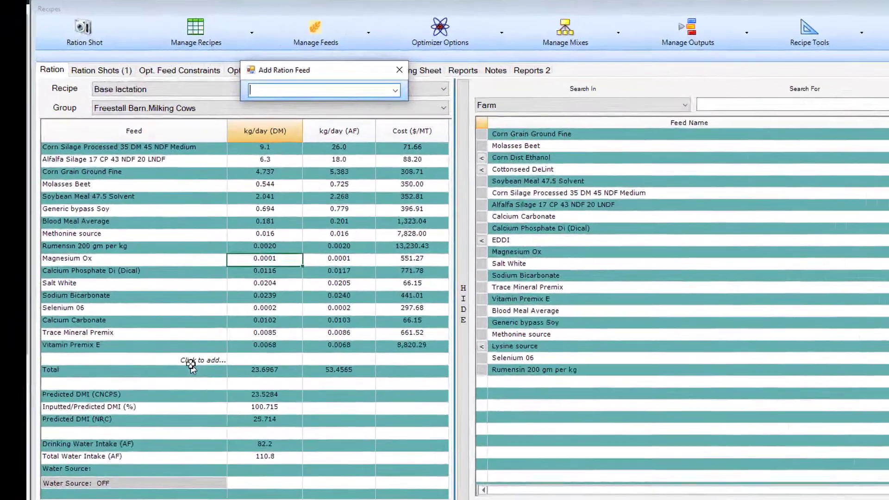
type("cor")
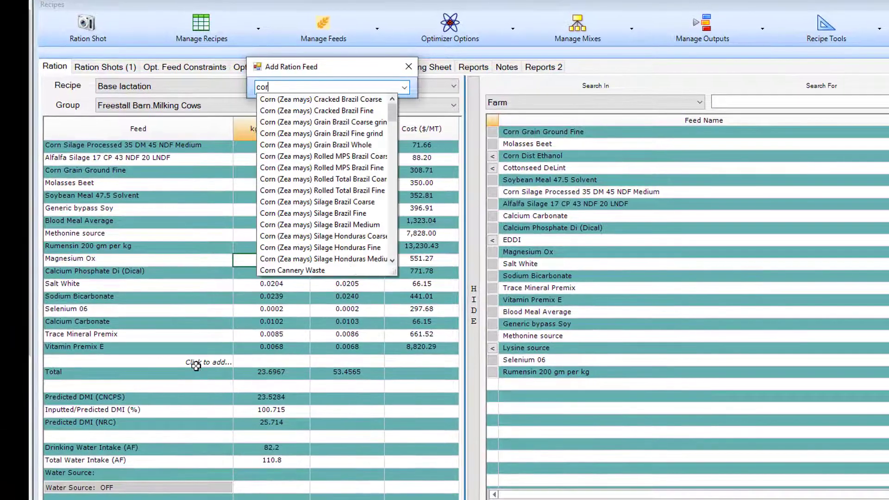
type("n")
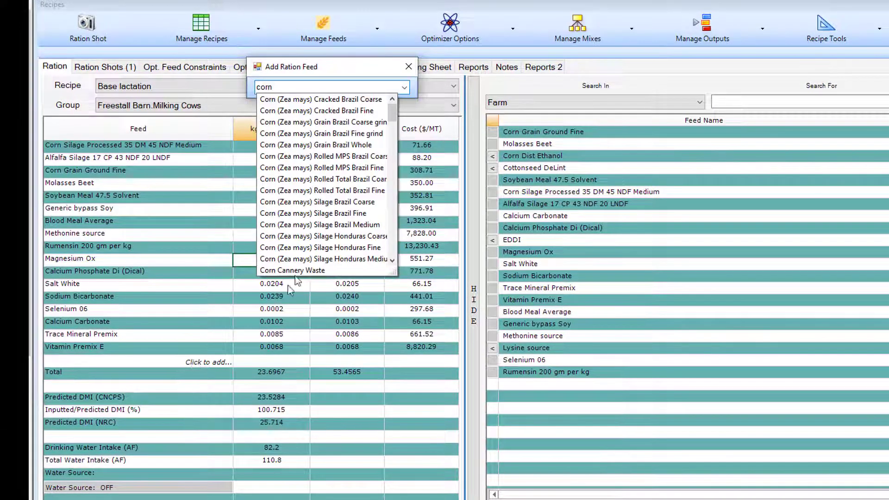
scroll(306, 199, "down", 5)
scroll(322, 199, "down", 2)
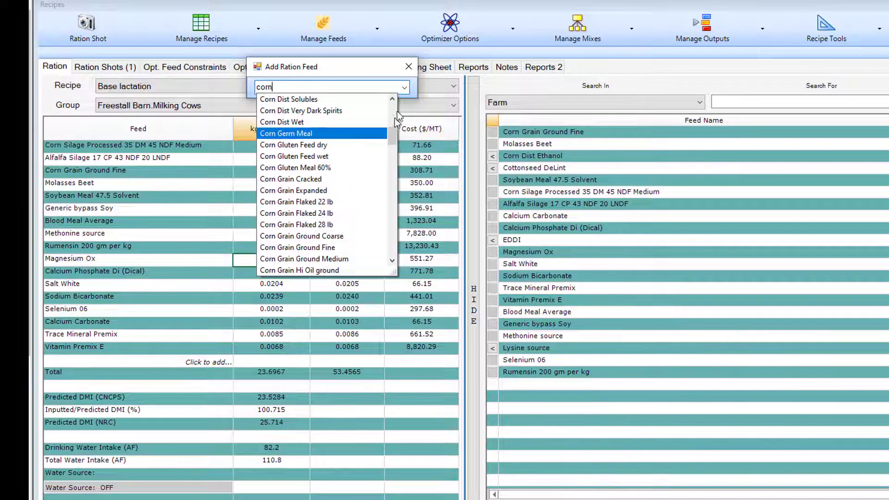
left_click(408, 66)
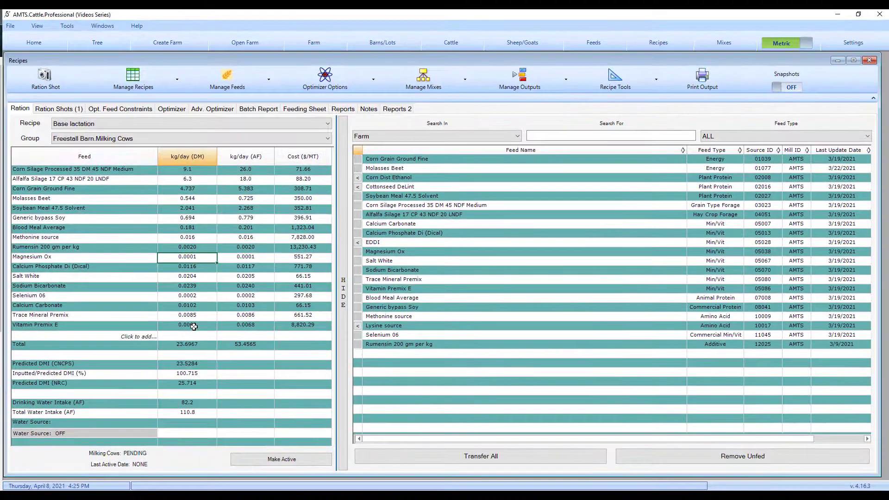
Step: Hide the feed import list and examine the ration outputs for highlighted nutrients, from NFC (%DM) to MET:ME and Monensin
left_click(344, 305)
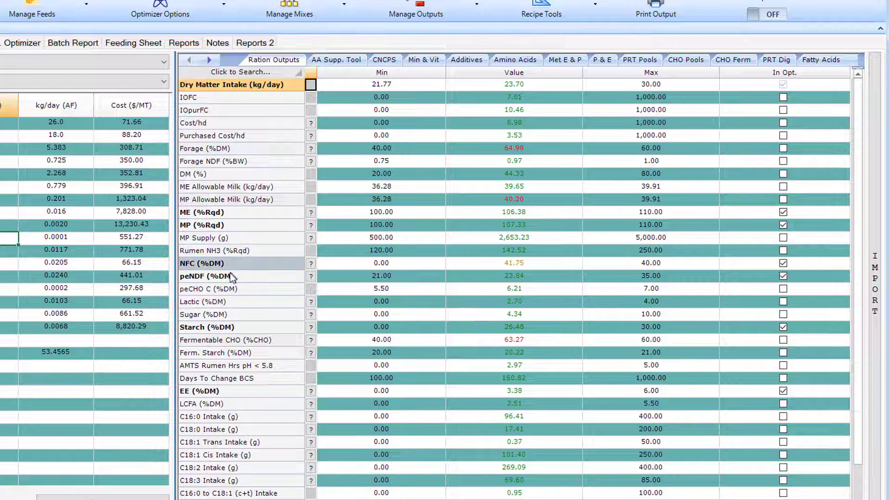
scroll(256, 278, "down", 2)
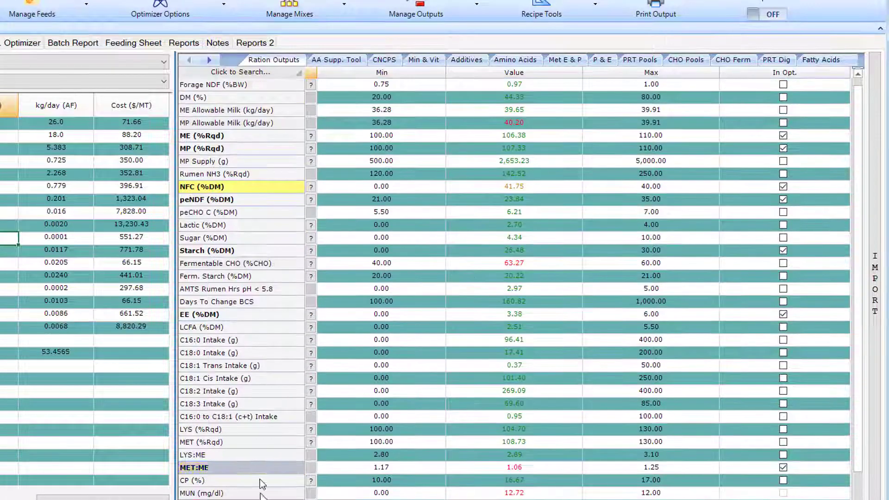
scroll(266, 481, "down", 1)
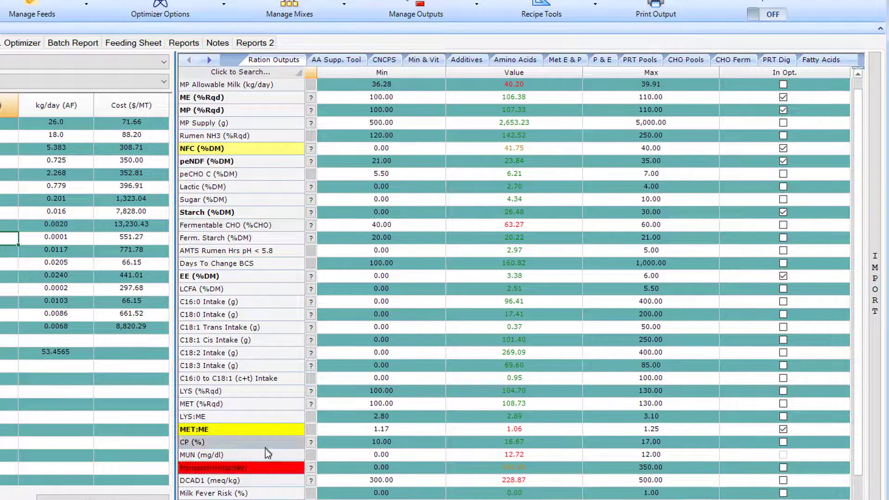
scroll(263, 338, "up", 3)
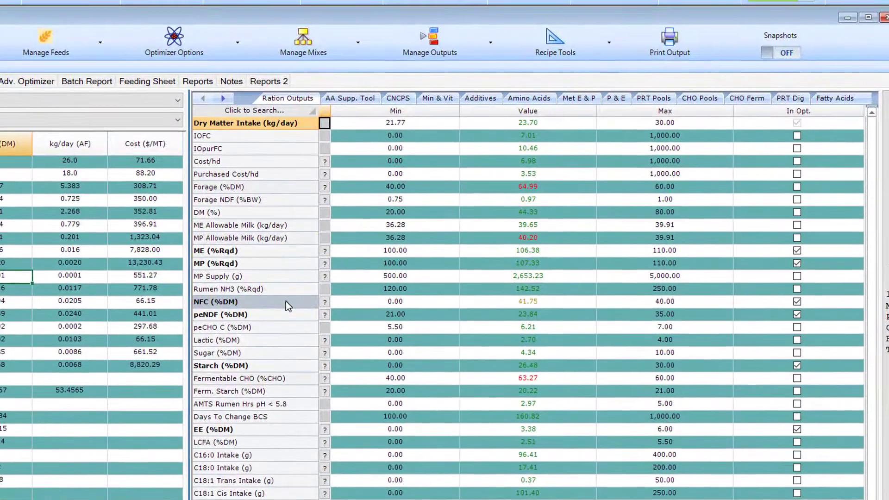
left_click(285, 301)
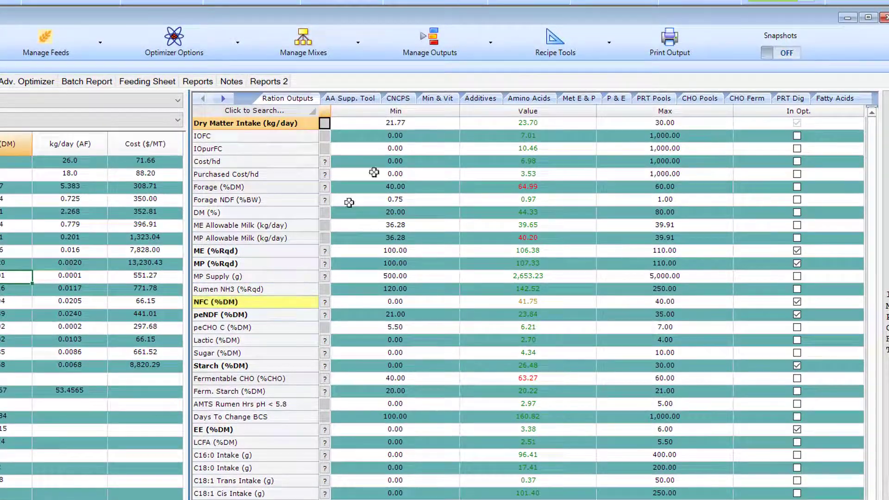
Step: Look through the ration output templates that can be applied with or without values, including SF Lactating Cow and TOMS CURRENT
left_click(480, 51)
mouse_move(477, 116)
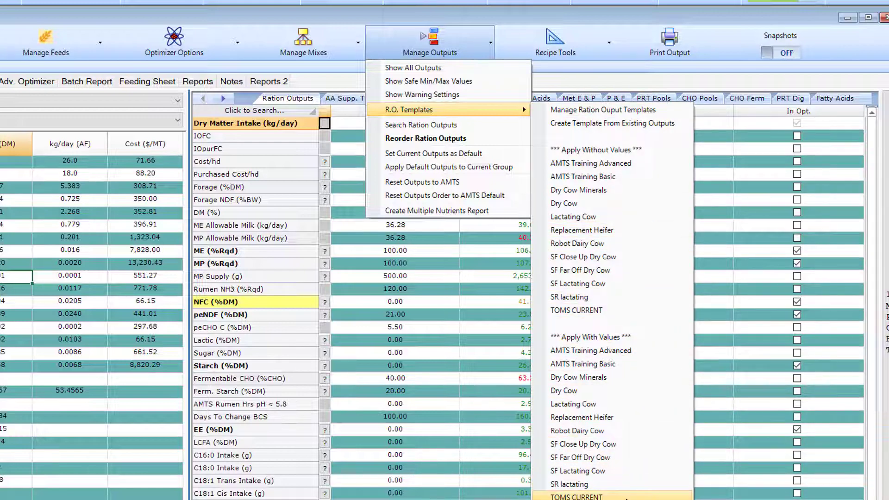
left_click(625, 497)
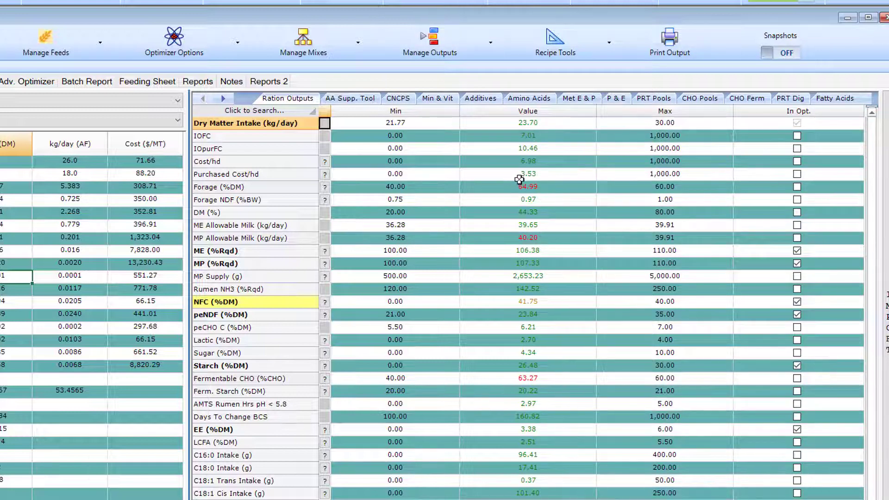
left_click(489, 47)
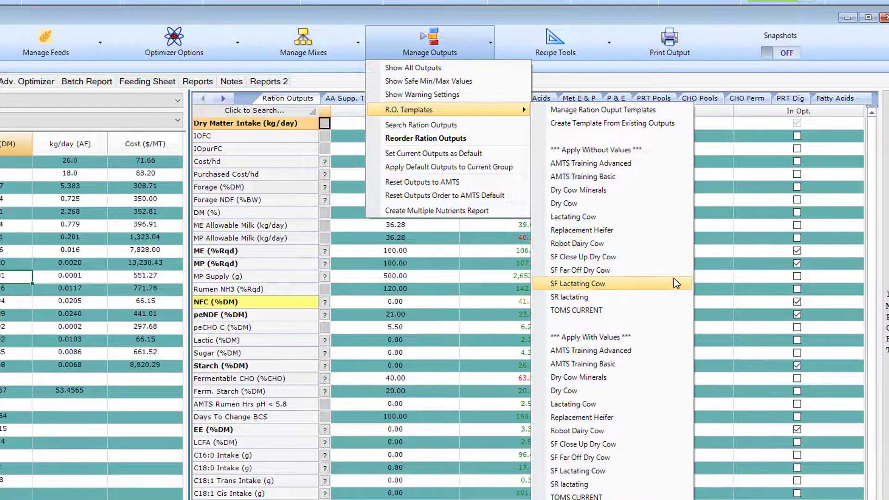
left_click(675, 275)
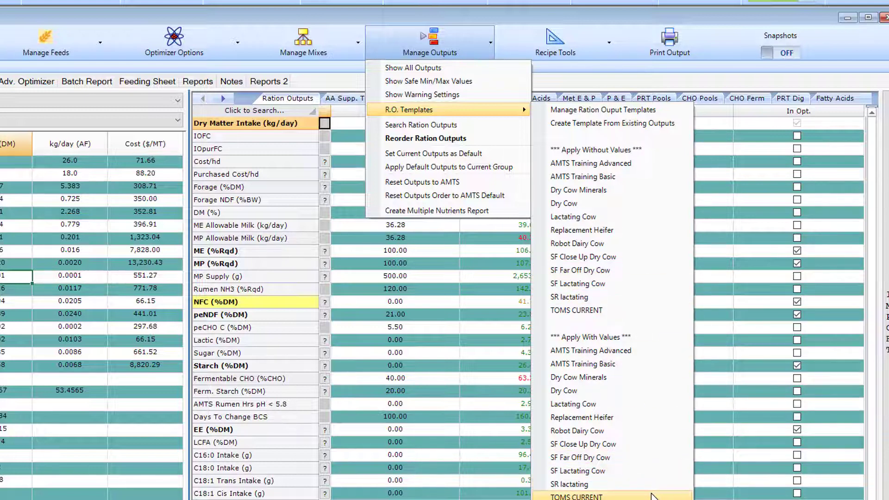
left_click(728, 266)
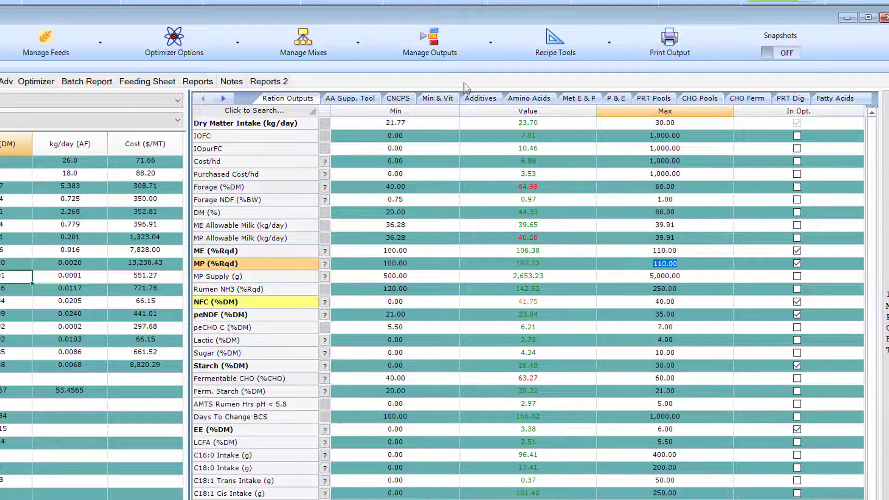
Step: Look through the ration output reordering list without setting an order, and take Ferm. Starch (%DM) out of its place below Fermentable CHO (%CHO)
left_click(493, 51)
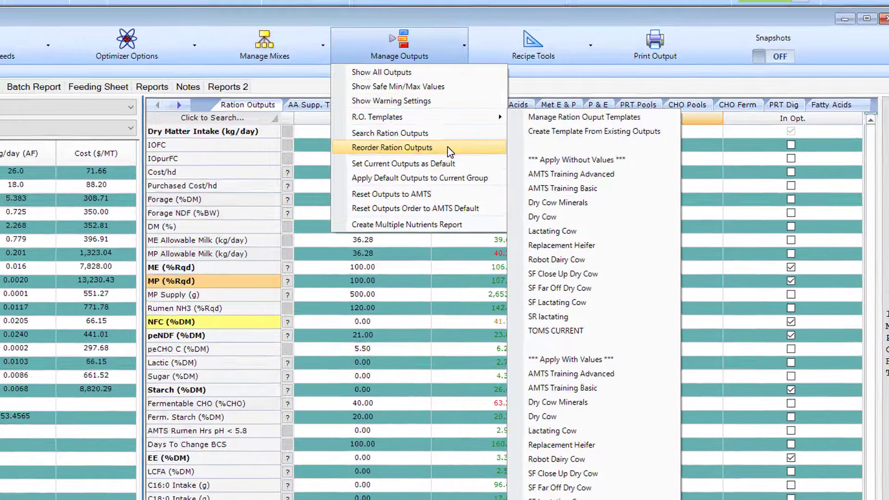
left_click(476, 138)
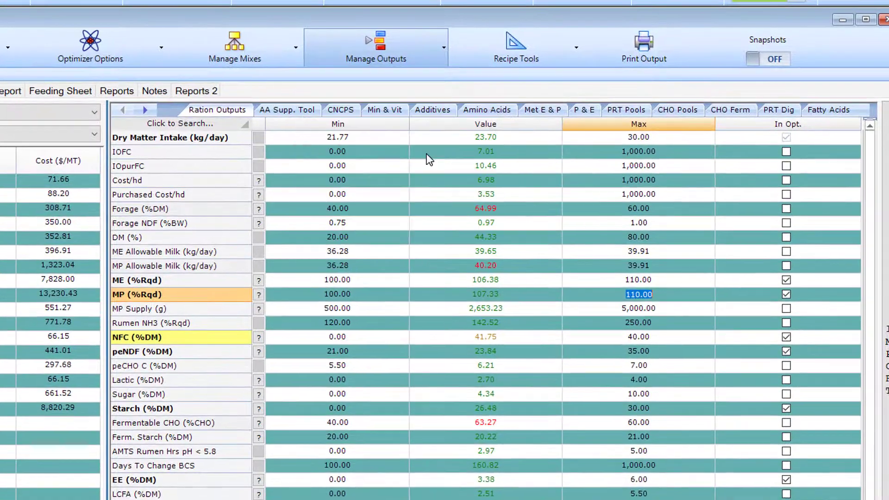
scroll(275, 186, "down", 6)
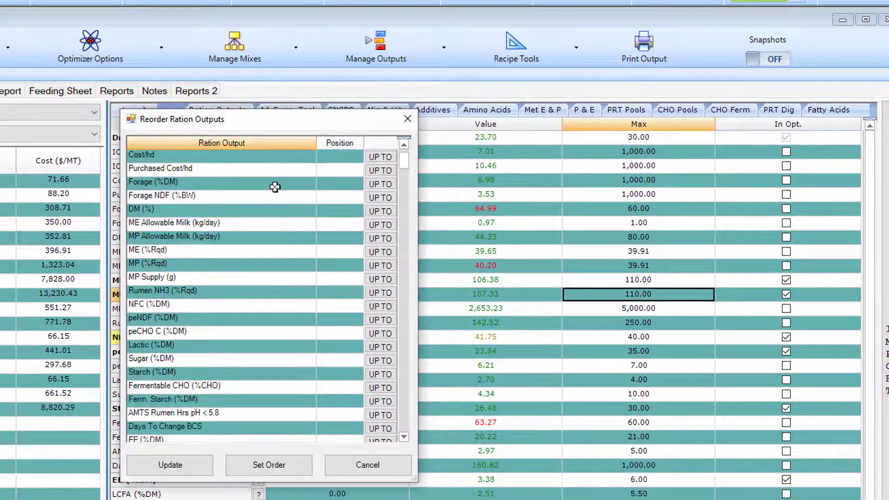
scroll(275, 186, "down", 20)
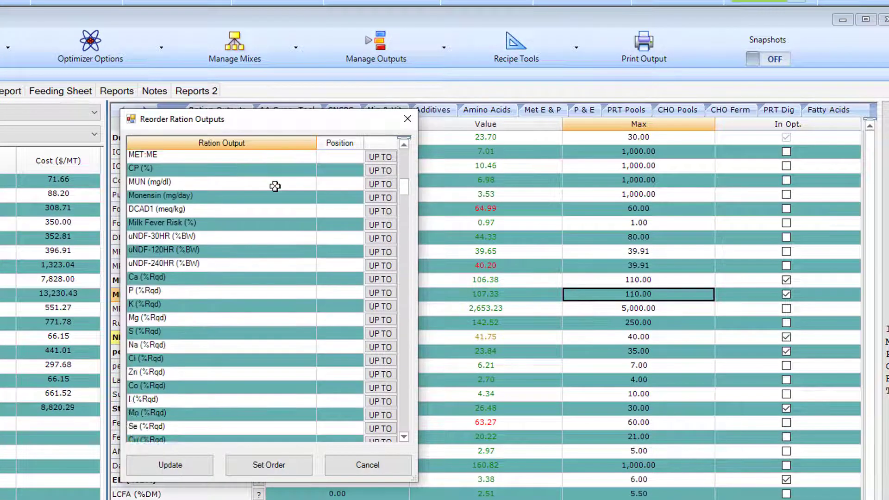
scroll(275, 186, "down", 2)
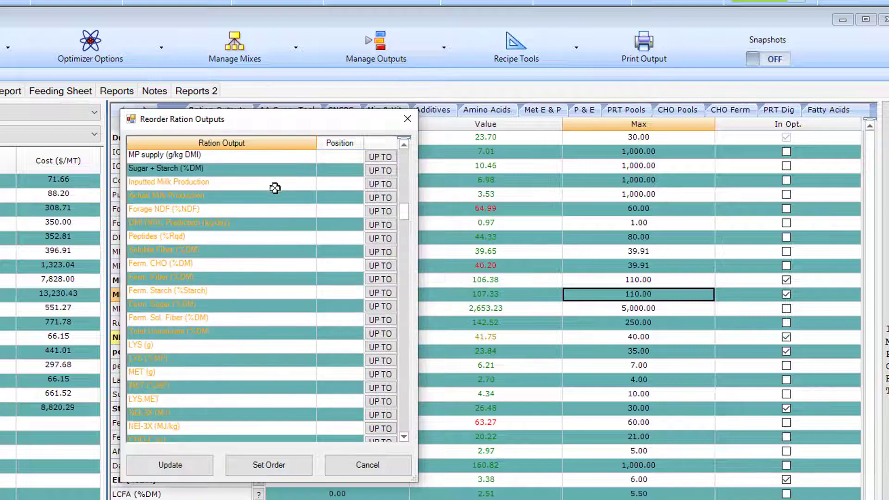
left_click(409, 121)
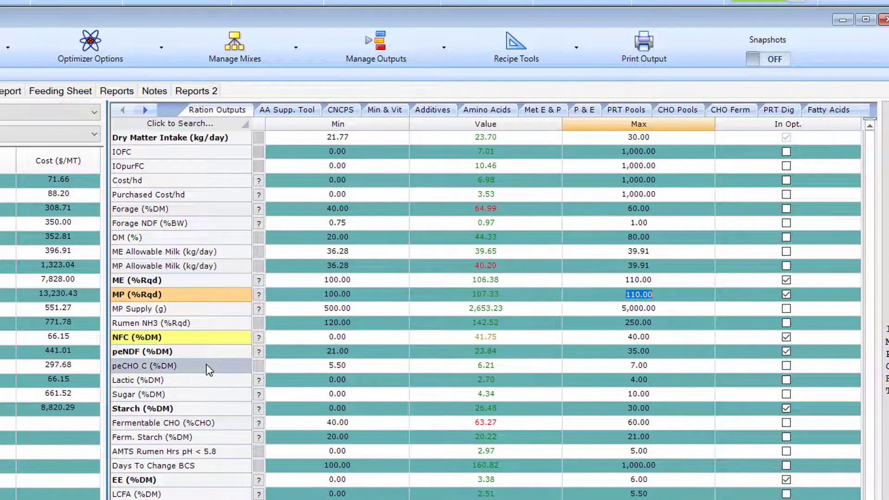
left_click_drag(196, 442, 198, 409)
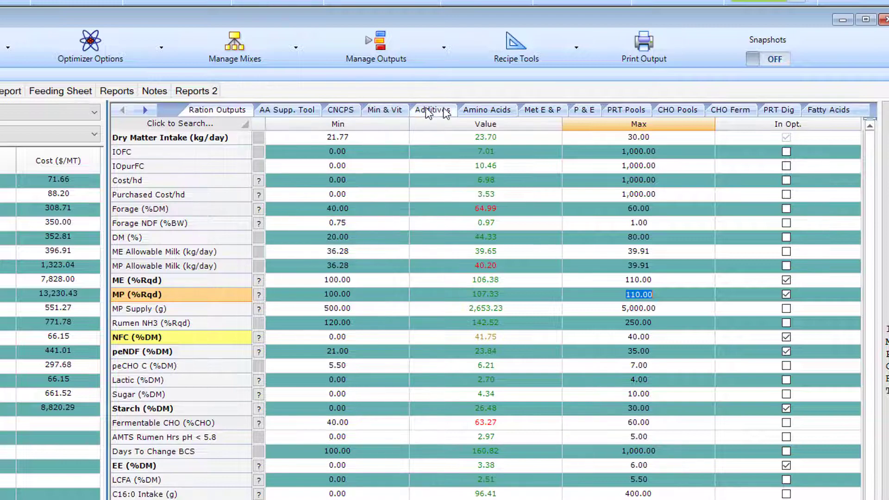
Step: View the feeds' protein and energy values, protein pools and carbohydrate pools, and return to the ration outputs
left_click(588, 113)
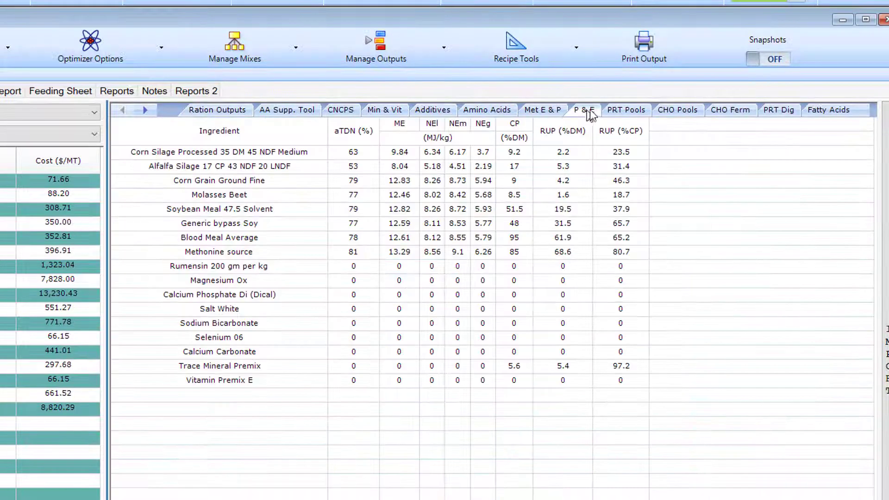
left_click(625, 111)
left_click(684, 113)
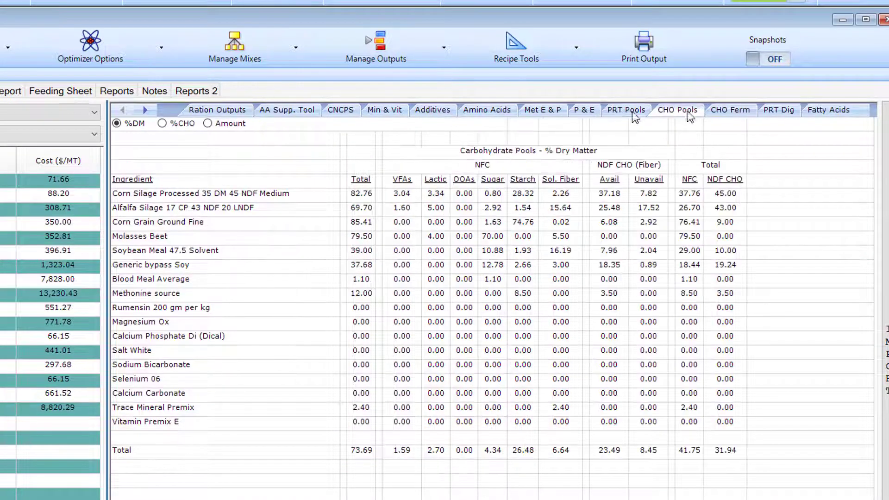
left_click(234, 114)
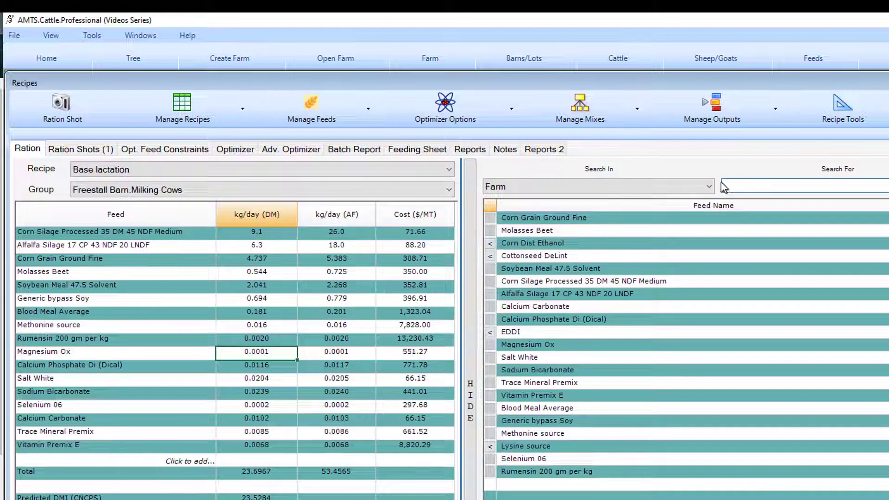
Step: Search the Farm & Active Feedbanks for canola and add Canola Meal Solvent to the Base lactation recipe
left_click(709, 187)
left_click(690, 211)
left_click(730, 187)
type("canola")
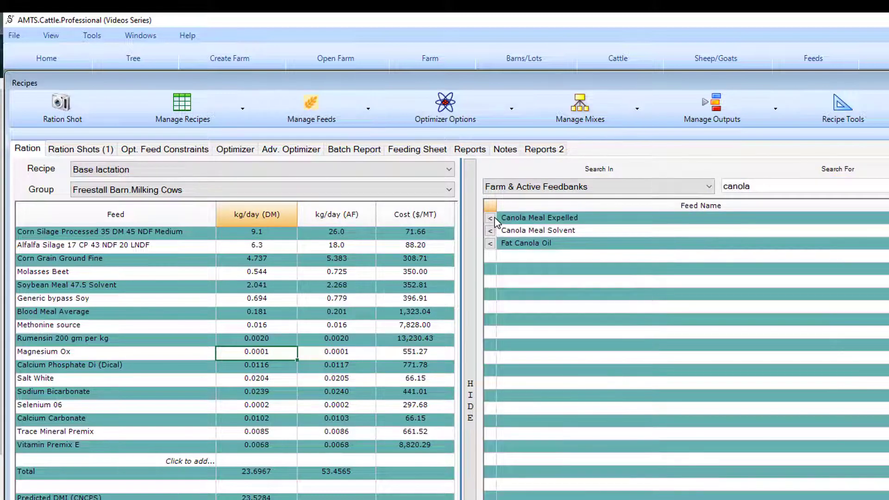
left_click(489, 230)
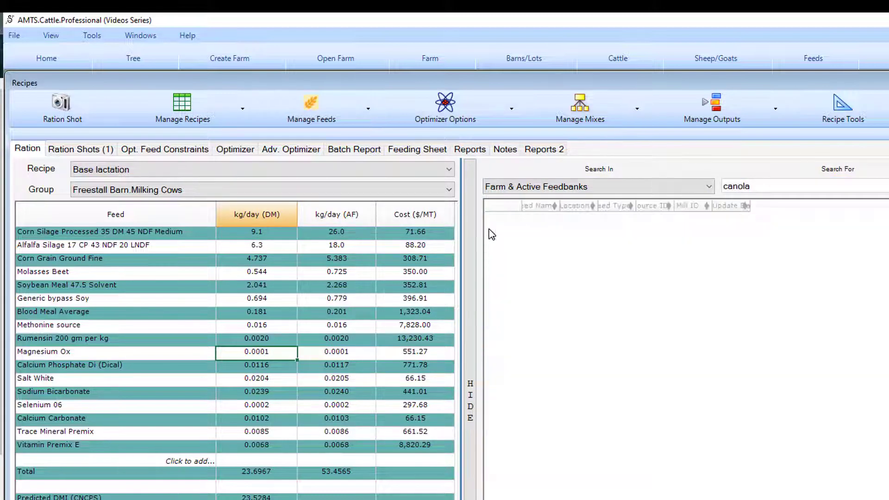
left_click(470, 338)
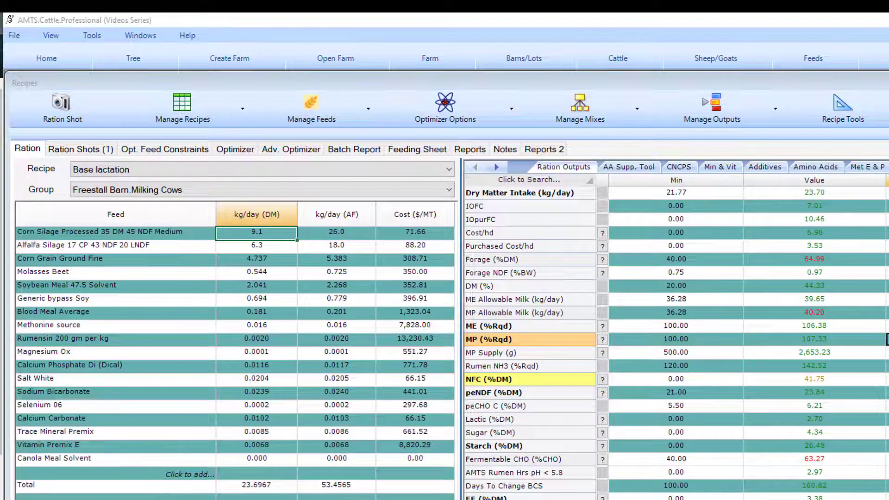
Step: Set the dry matter amounts to 0.5 kg/day for Soybean Meal 47.5 Solvent and 2 kg/day for Canola Meal Solvent
left_click(261, 286)
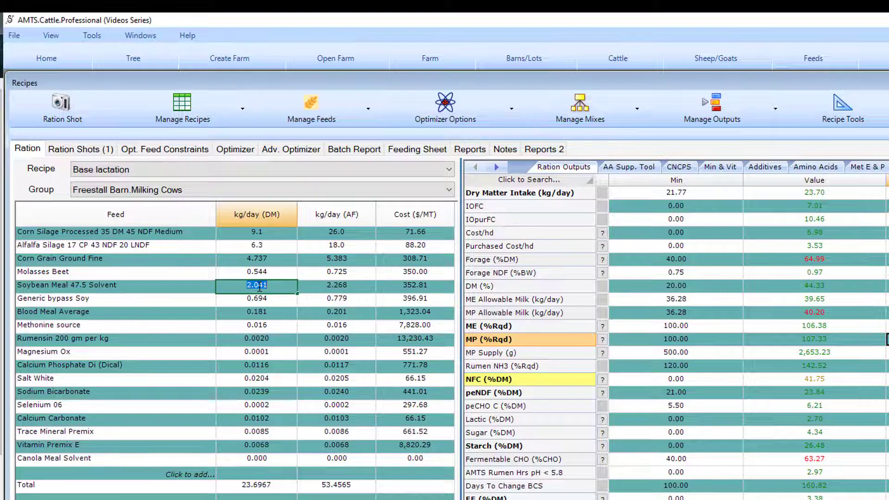
type("0.5")
left_click(255, 459)
type("2")
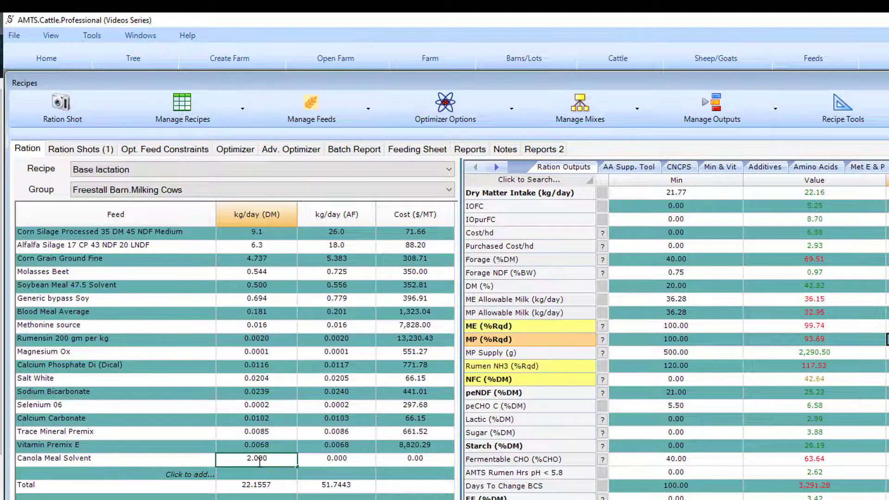
left_click(281, 422)
Step: Take a ration shot of the current ration named "Hi Can"
left_click(62, 109)
left_click_drag(540, 246, 508, 250)
type("Hi Ca")
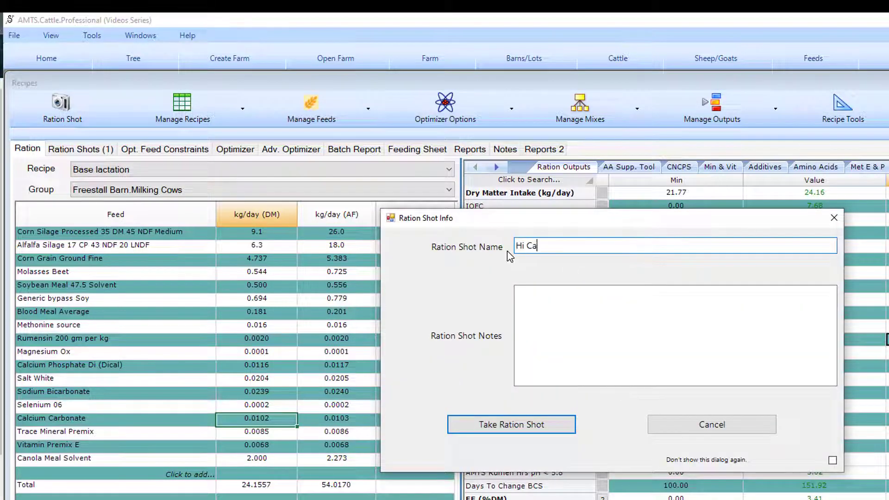
key("Return")
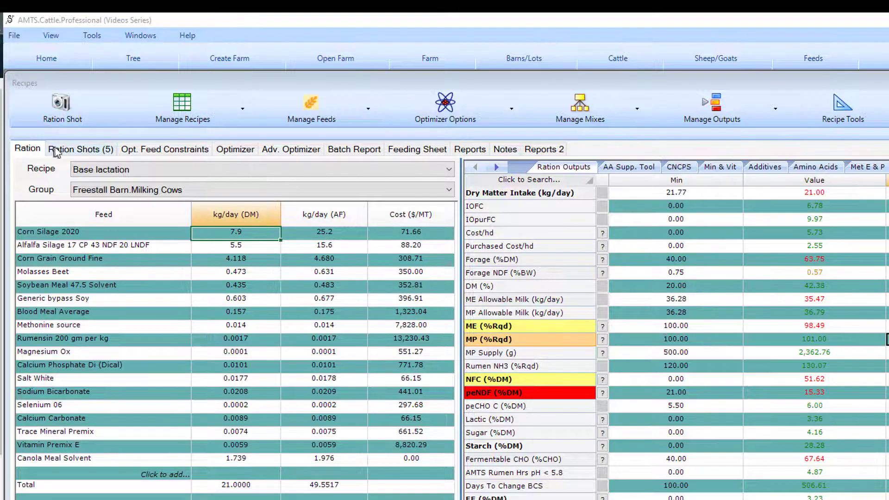
Step: Compare the feed amounts and ration outputs of the saved ration shots, from ORG to first lact
left_click(66, 151)
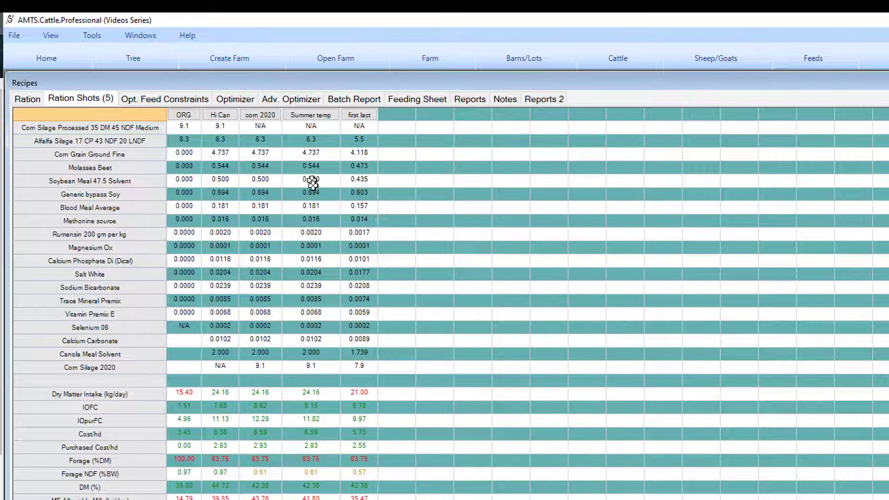
scroll(315, 263, "down", 1)
scroll(315, 264, "down", 1)
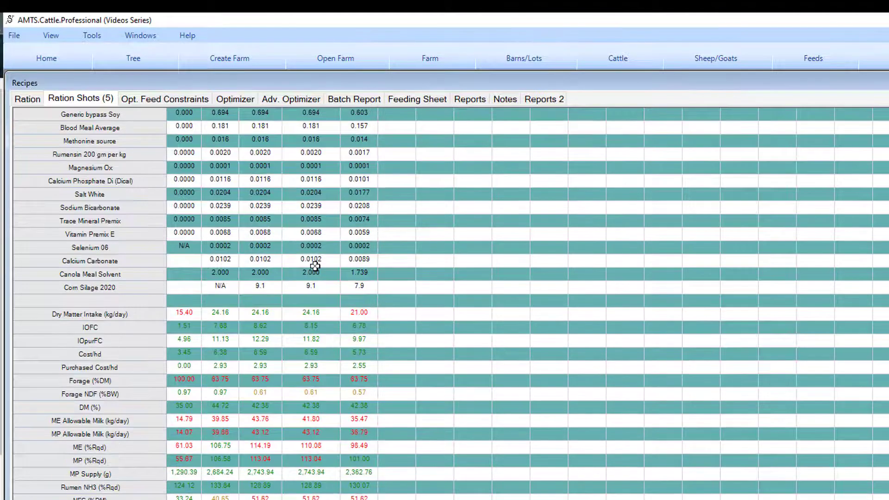
scroll(354, 434, "up", 1)
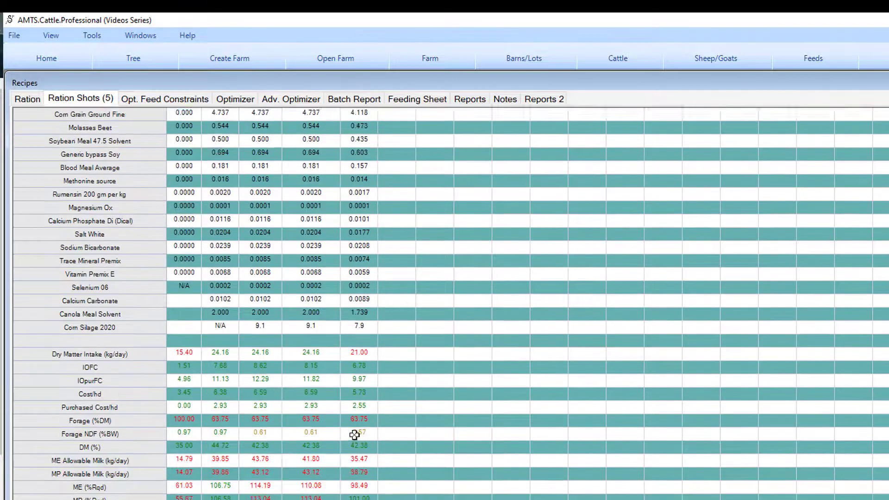
scroll(354, 434, "up", 1)
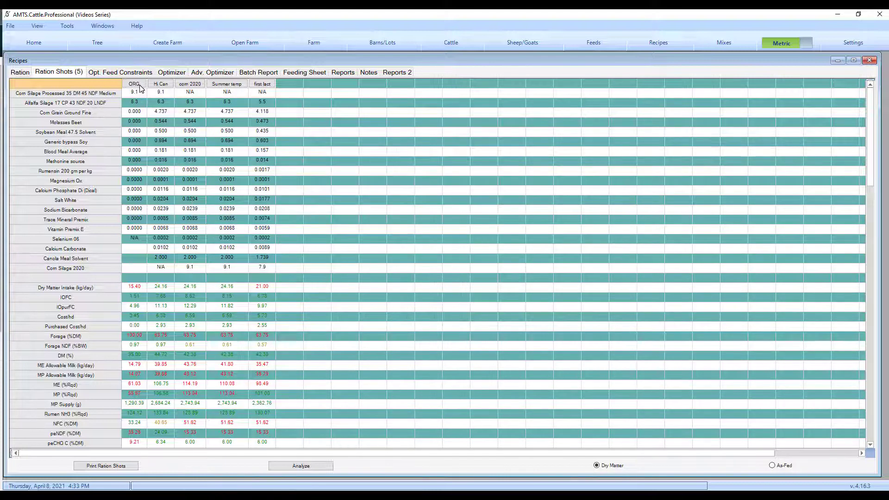
Step: Generate the printable Ration Shots report for the Milking Cows, view it, and close it
left_click(134, 467)
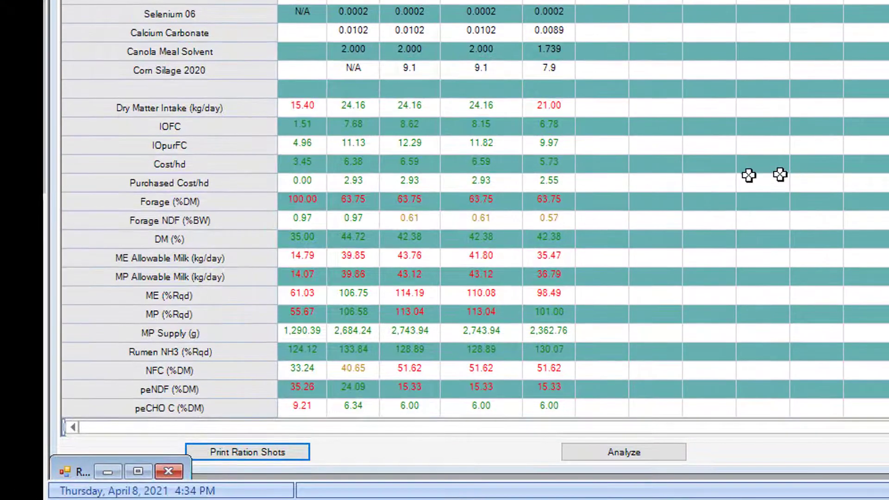
left_click(115, 473)
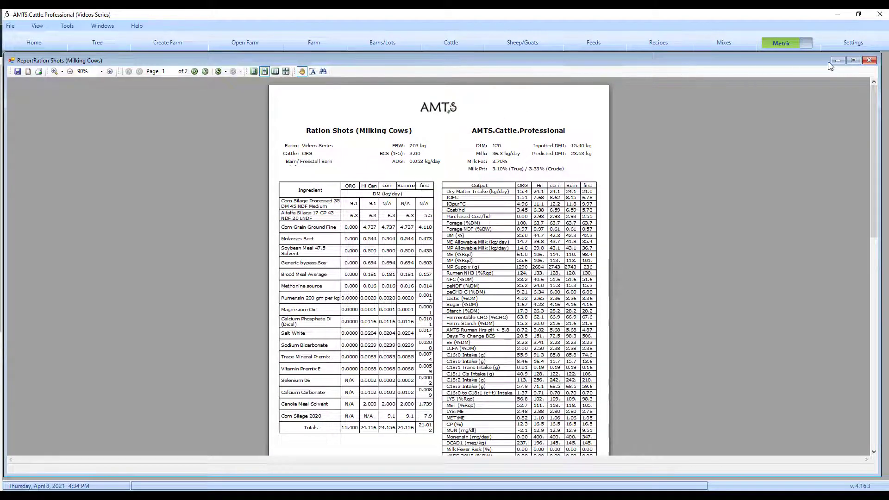
left_click(870, 60)
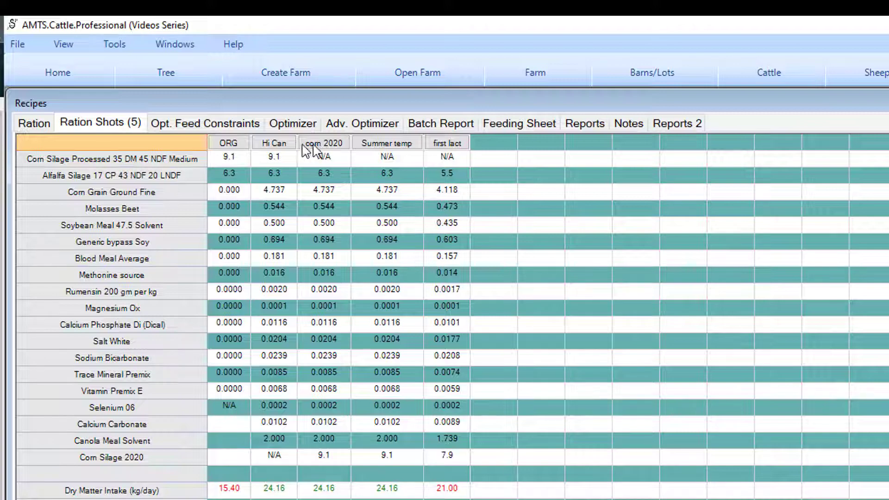
Step: Implement the ORG ration shot, and turn the Snapshots comparison on and off in the ration view
double_click(241, 143)
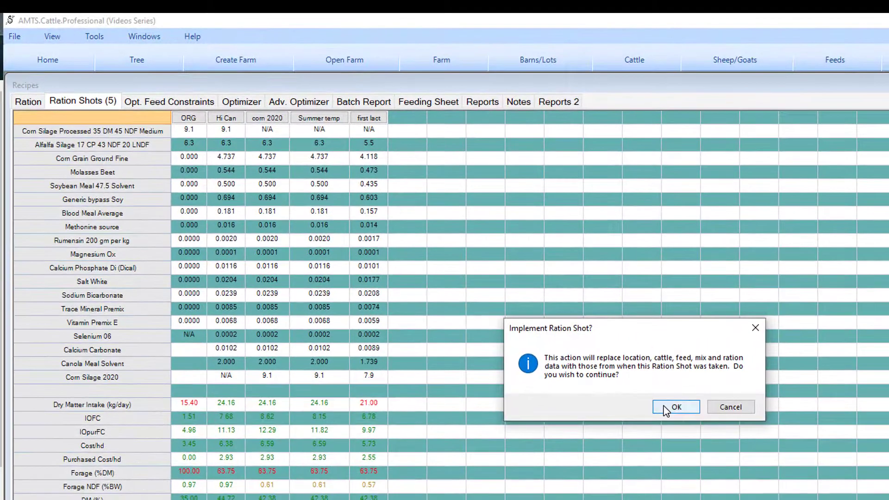
left_click(675, 407)
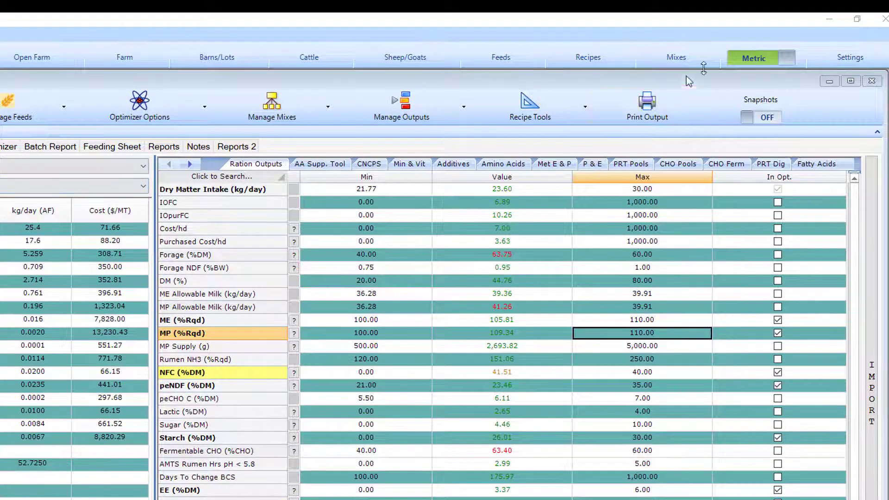
left_click(762, 116)
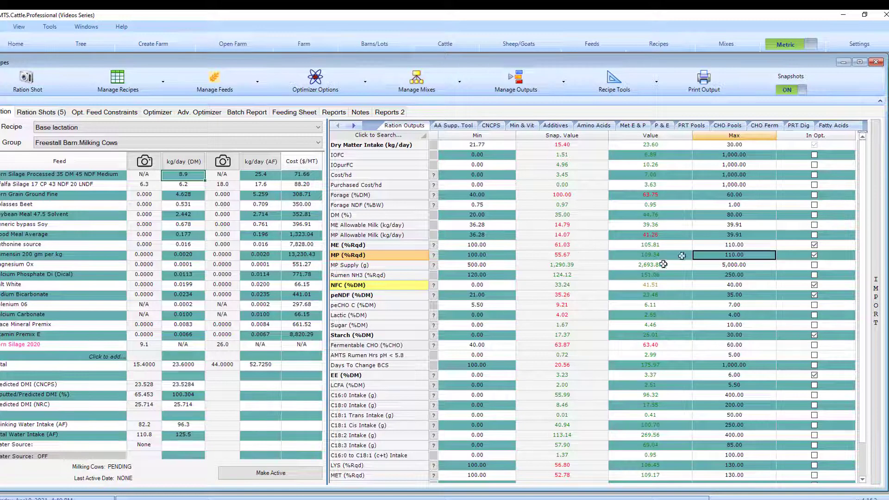
left_click(796, 91)
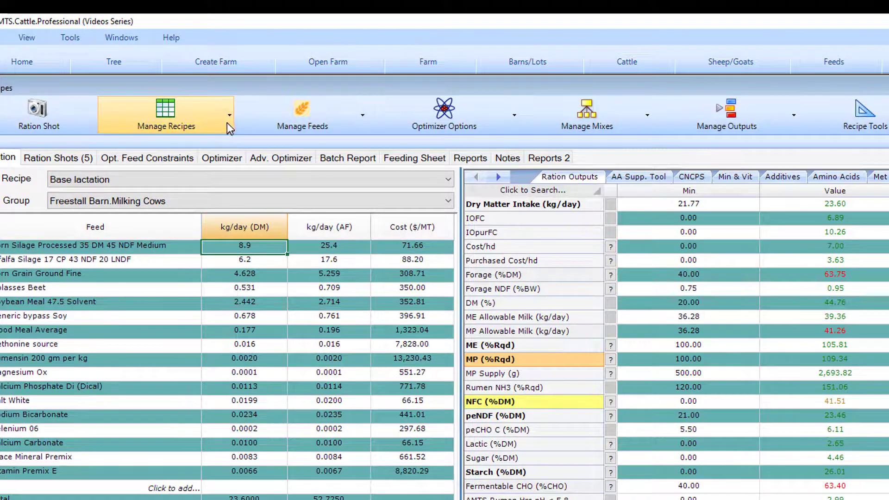
Step: View the Freestall Barn groups for which a new recipe can be created, without creating one
left_click(229, 115)
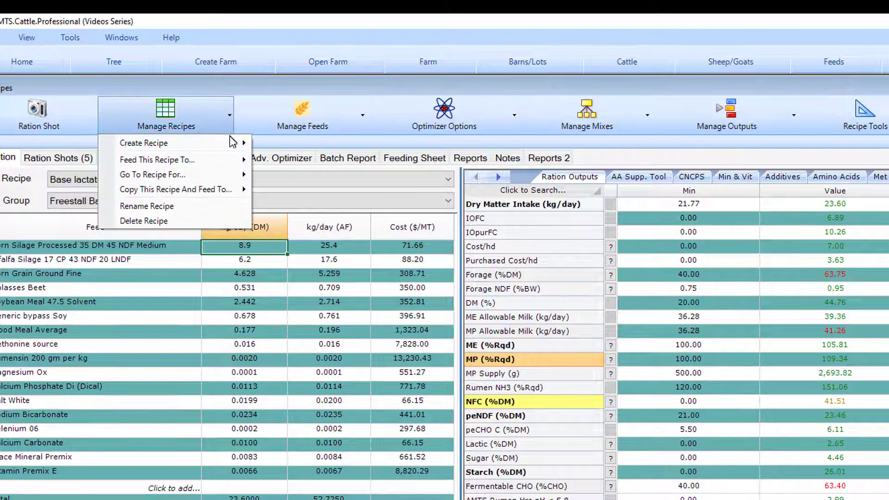
mouse_move(239, 143)
mouse_move(290, 144)
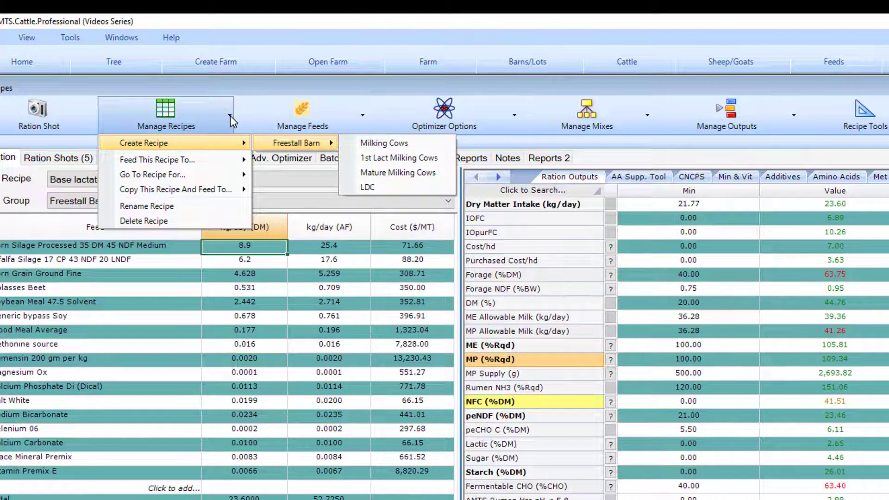
left_click(253, 83)
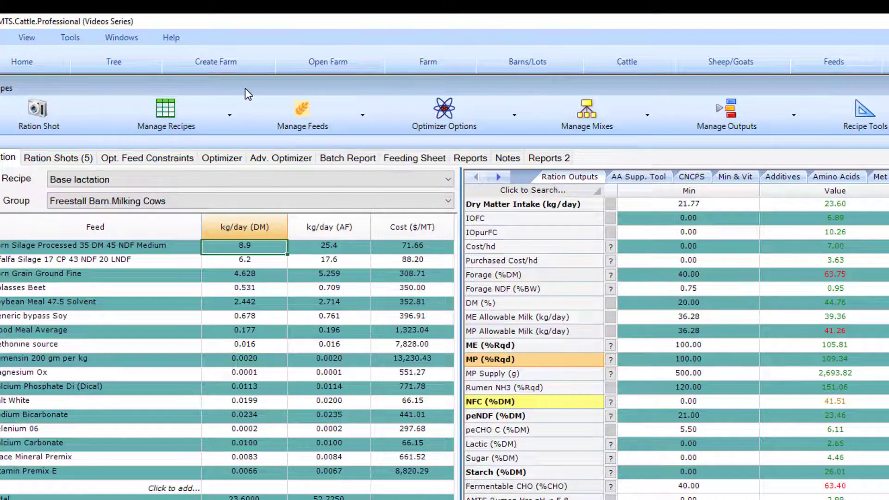
Step: Feed the Base lactation recipe to the Freestall Barn's 1st Lact Milking Cows with a total dry matter intake of 23 kg/day
left_click(229, 121)
mouse_move(226, 163)
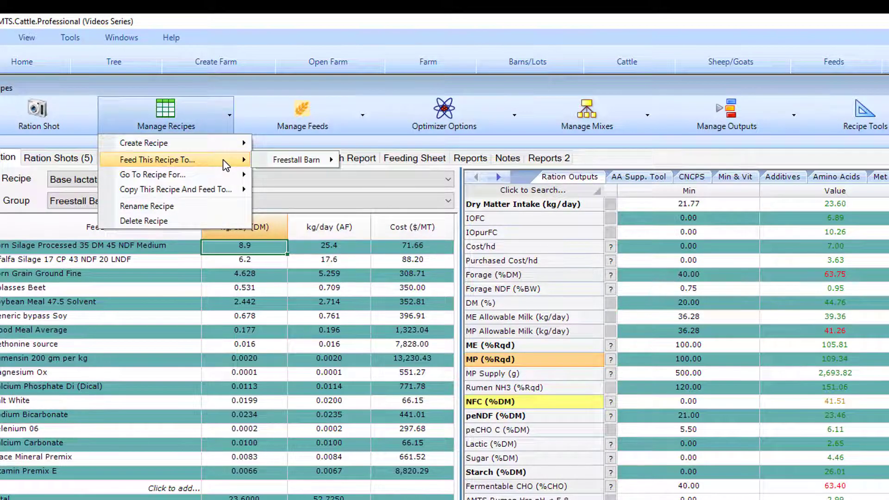
mouse_move(278, 162)
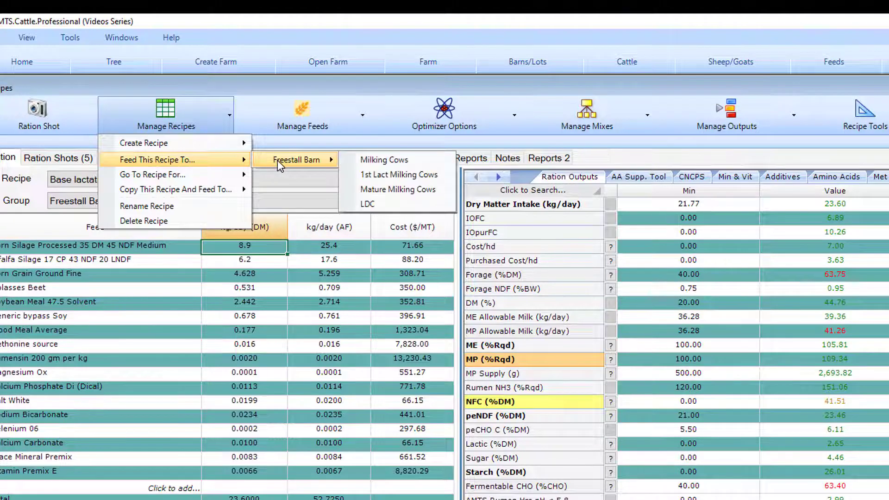
left_click(372, 175)
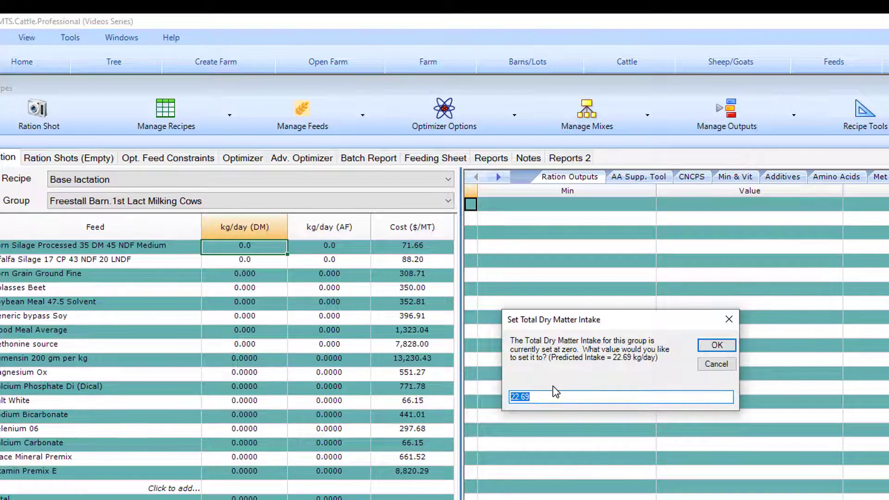
left_click(718, 346)
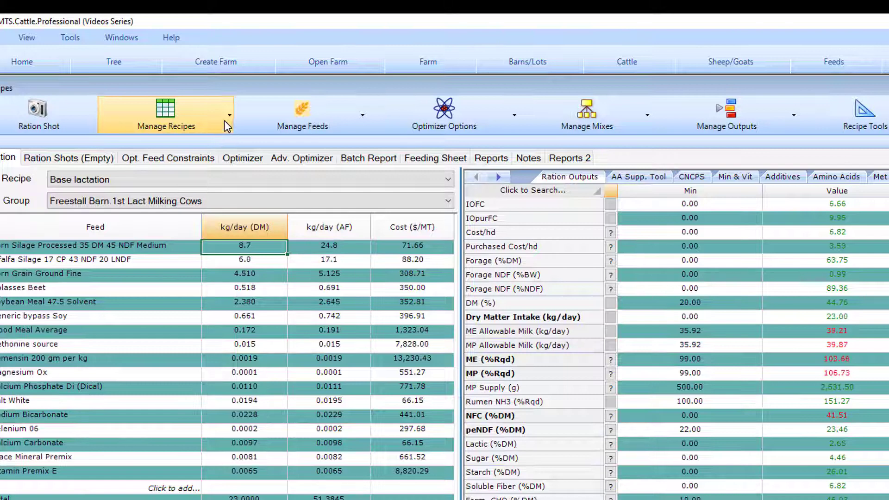
Step: Copy the recipe to the Freestall Barn's Mature Milking Cows as "Mature cow recipe" with a total dry matter intake of 26.34 kg/day
left_click(224, 118)
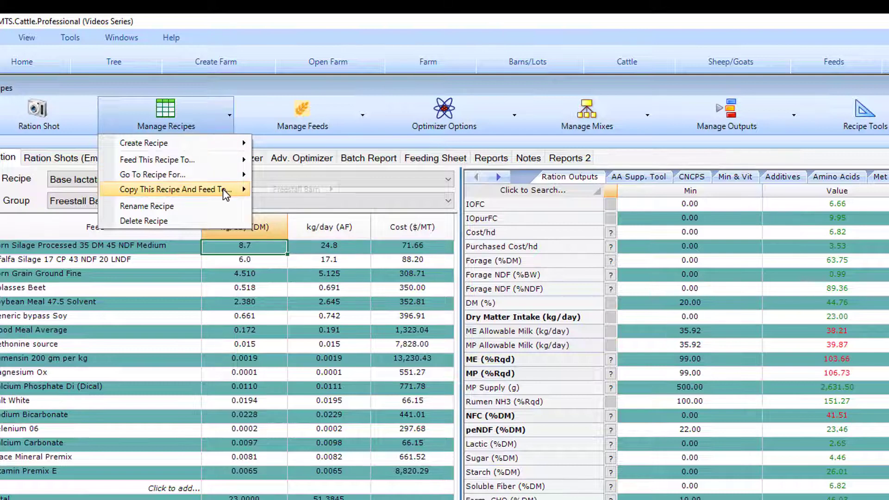
mouse_move(223, 189)
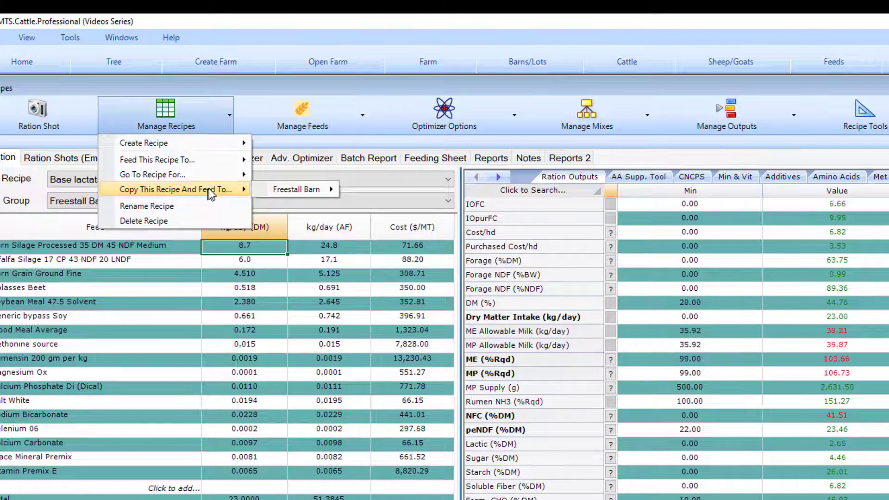
mouse_move(298, 191)
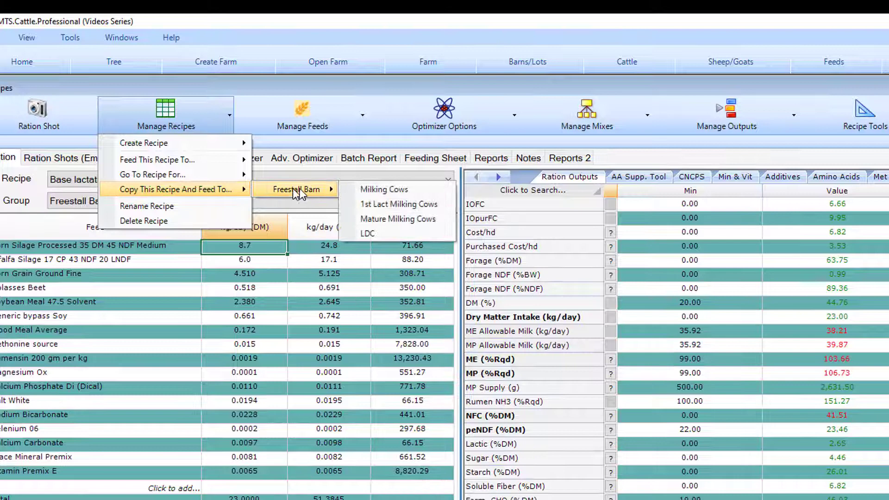
left_click(377, 220)
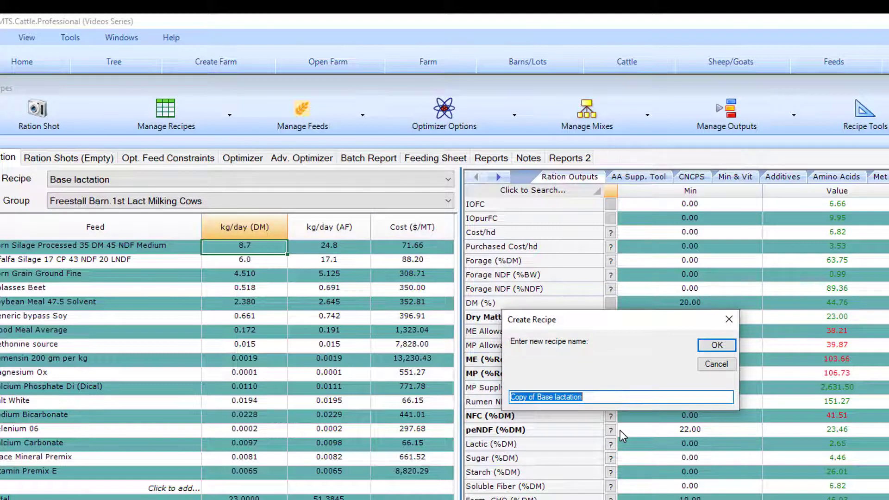
left_click(594, 400)
left_click_drag(594, 400, 510, 401)
type("Mature co")
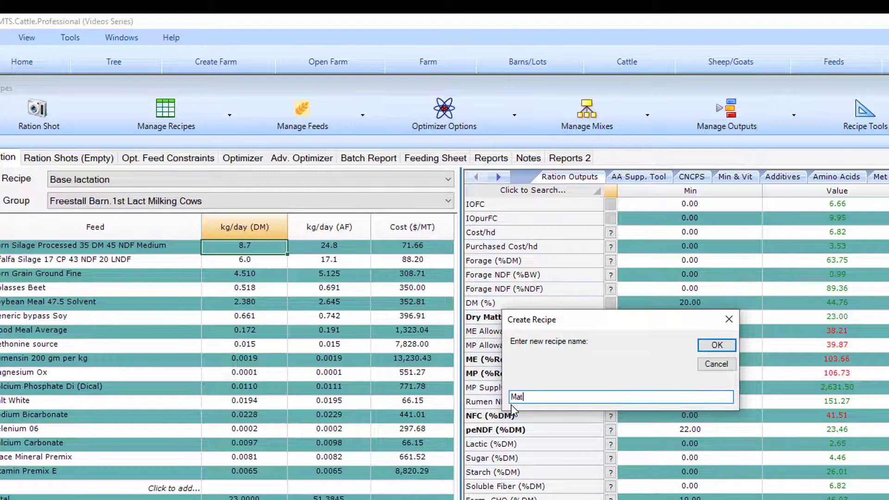
type("w recipe")
key("Return")
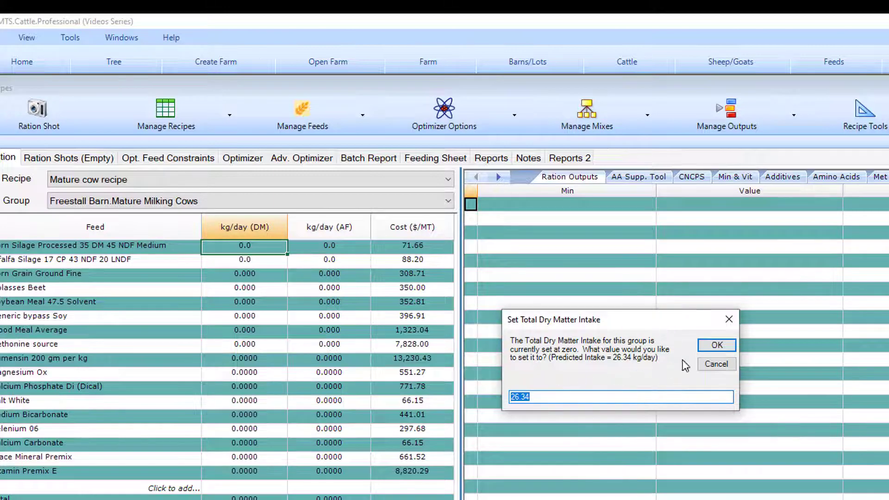
left_click(716, 345)
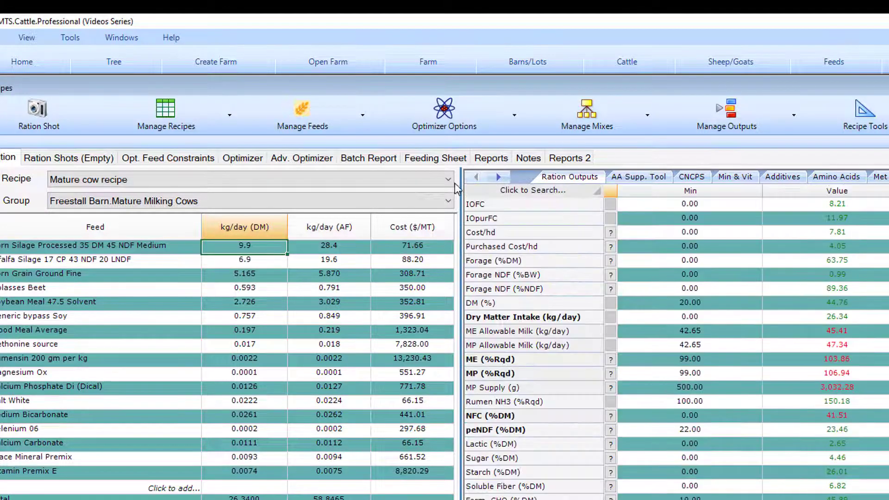
Step: Review the farm's recipe list and the Freestall Barn groups the mature cow recipe can be fed or copied to, without assigning it
left_click(448, 180)
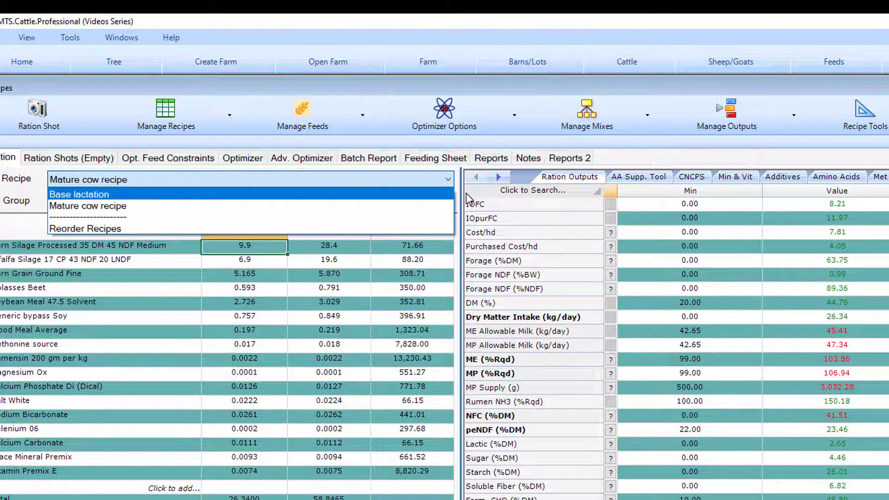
left_click(536, 84)
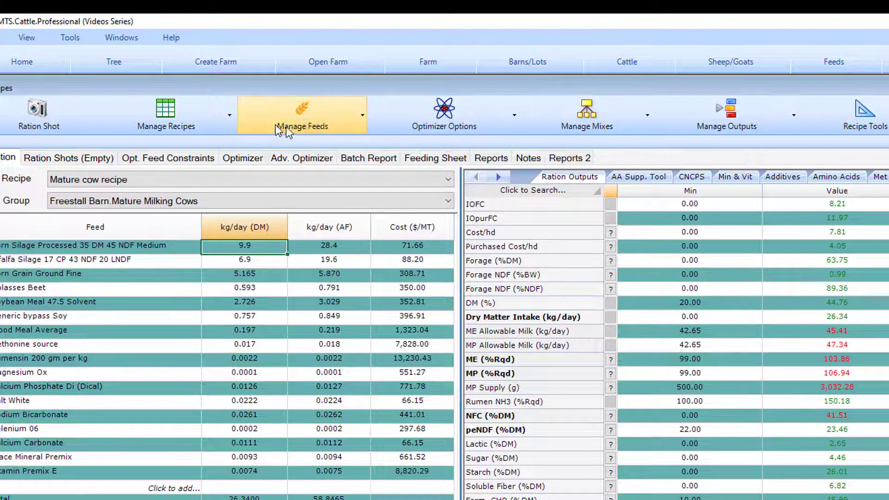
left_click(225, 120)
mouse_move(215, 160)
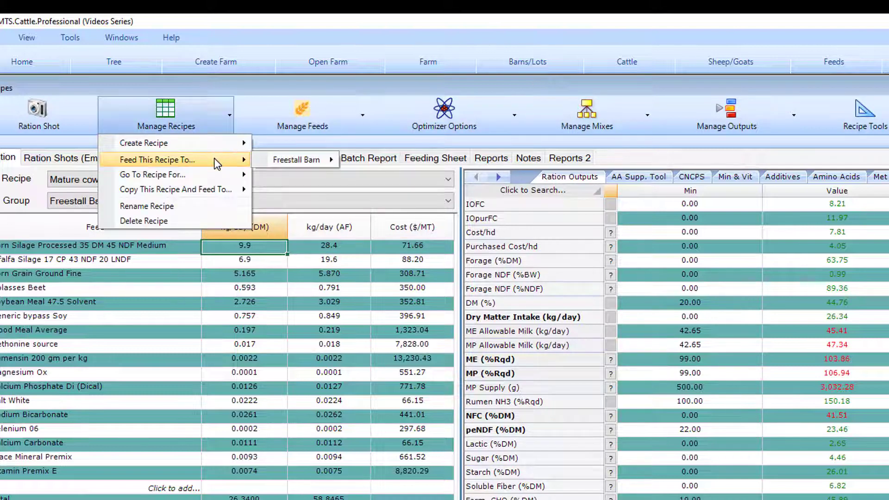
mouse_move(284, 159)
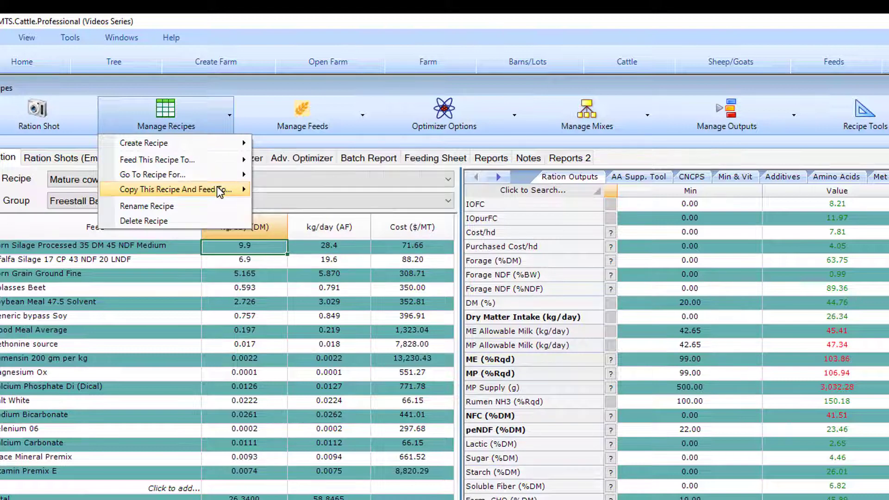
mouse_move(284, 195)
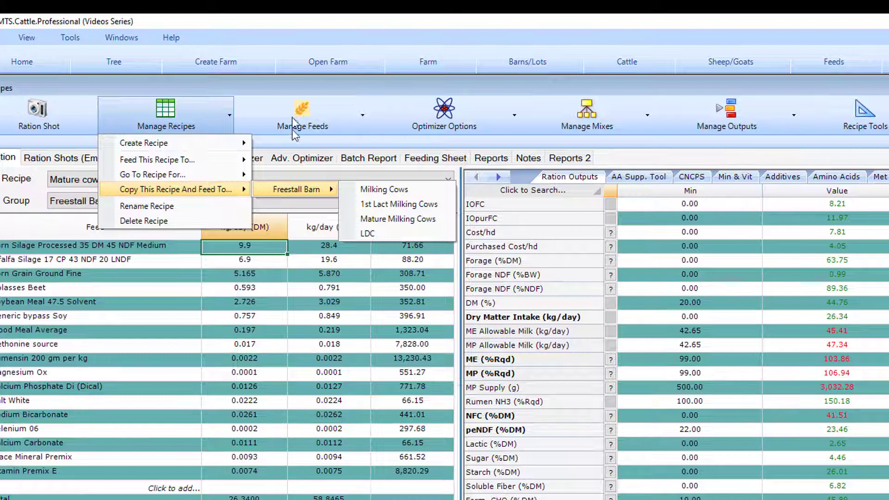
left_click(290, 87)
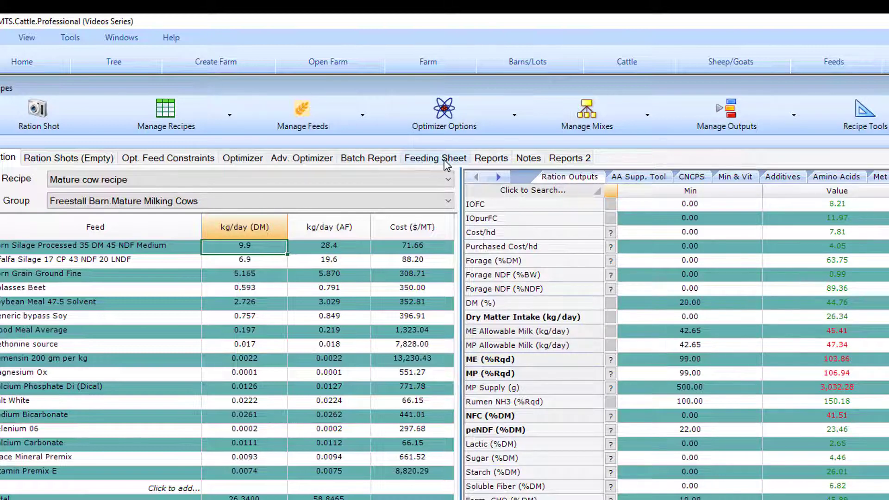
Step: Browse the group reports available for the mature cow recipe and view the custom report definitions without editing them
left_click(491, 160)
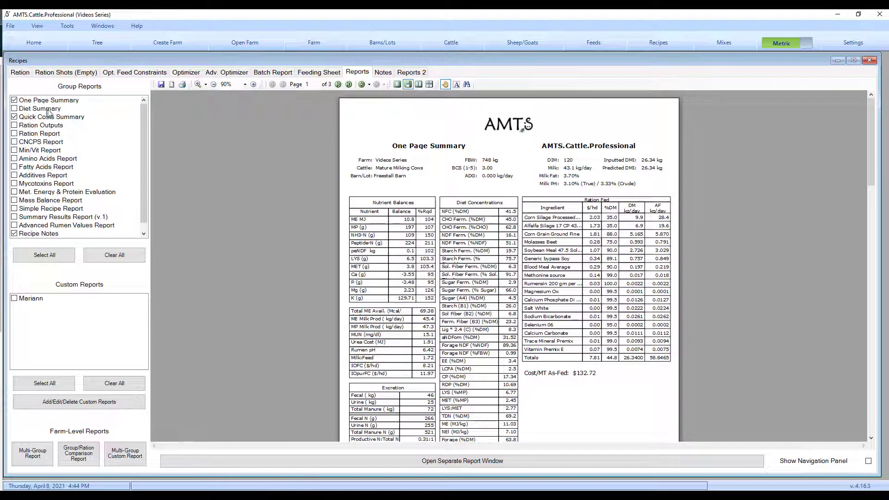
scroll(92, 167, "down", 1)
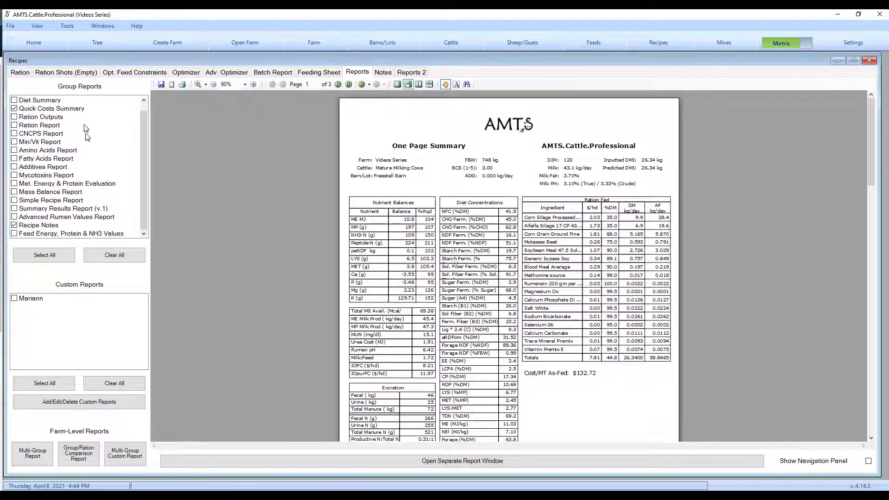
scroll(99, 213, "up", 1)
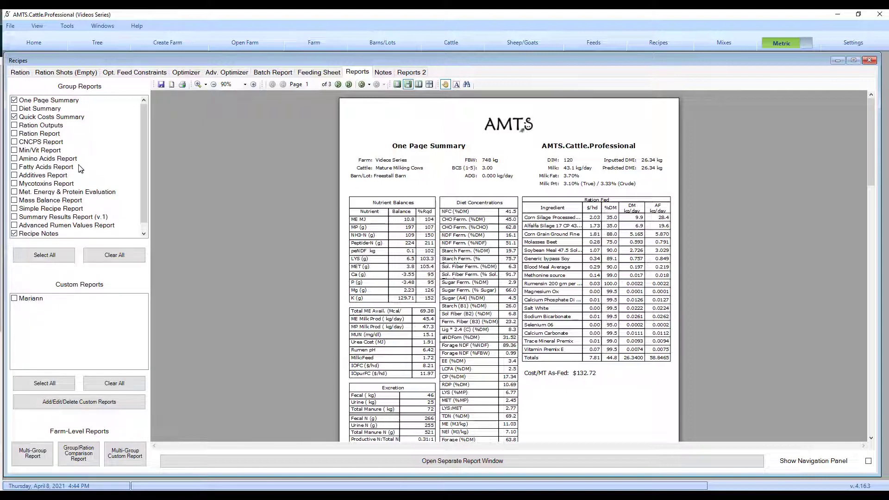
scroll(82, 171, "down", 1)
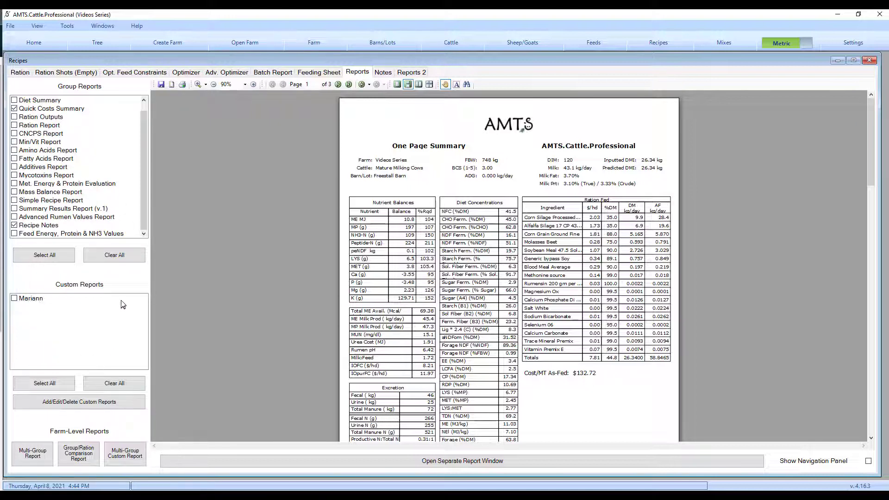
left_click(101, 403)
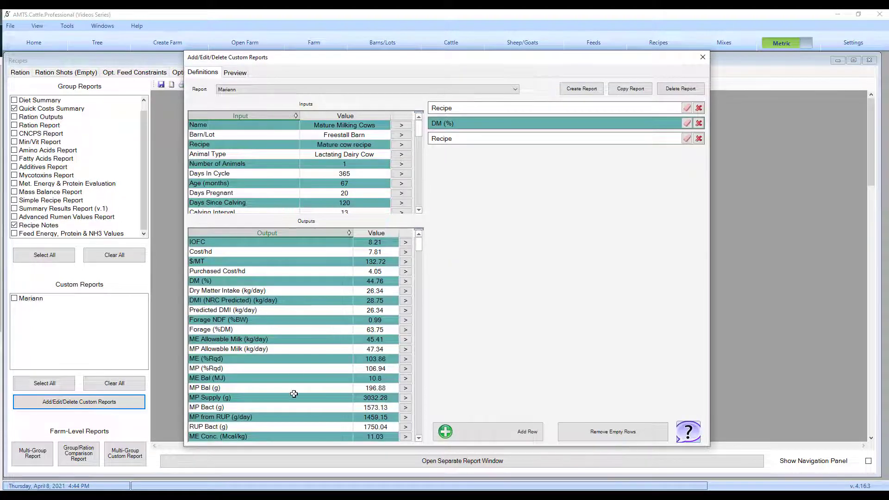
left_click(703, 57)
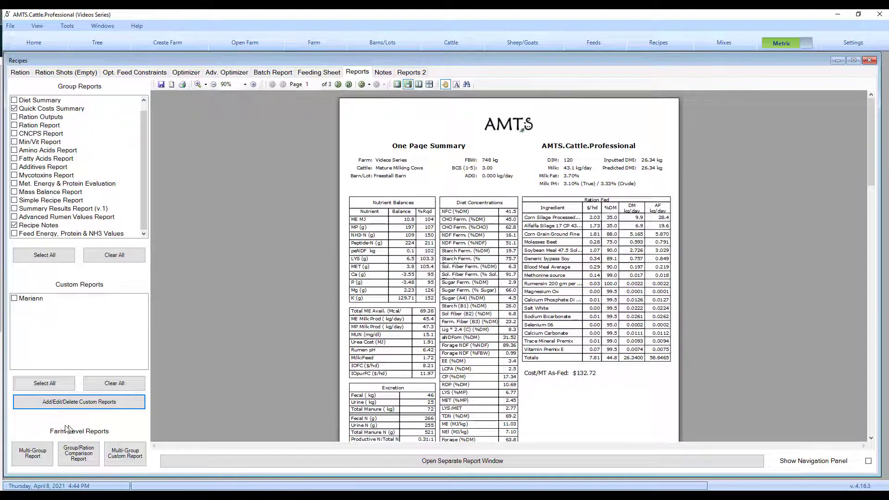
Step: View the Multi-Group Report options for the Excretion Report type, without creating a report
left_click(34, 452)
left_click(517, 171)
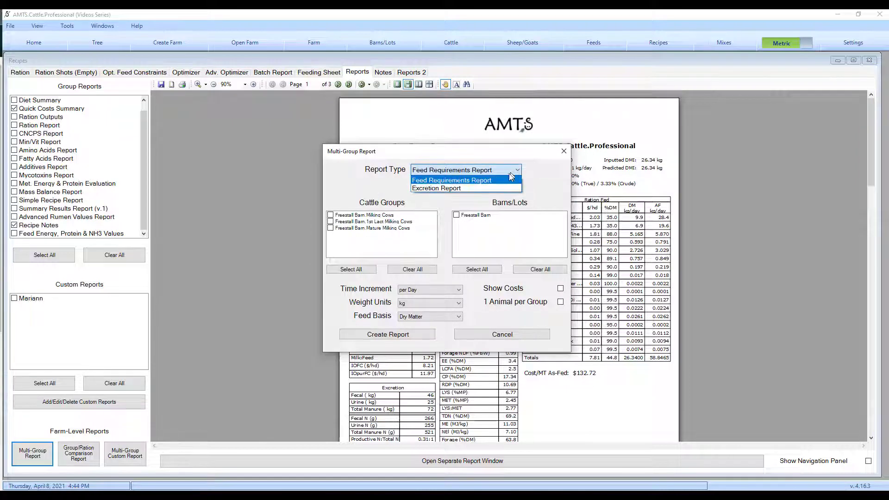
left_click(503, 189)
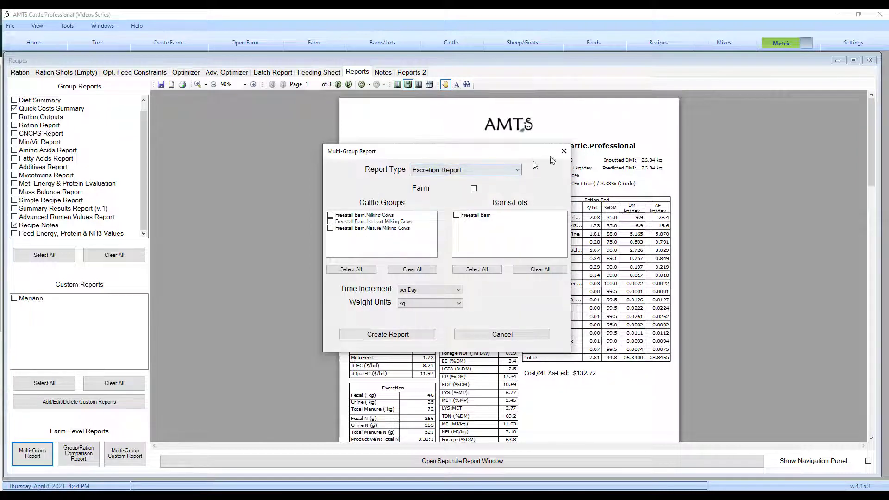
left_click(563, 151)
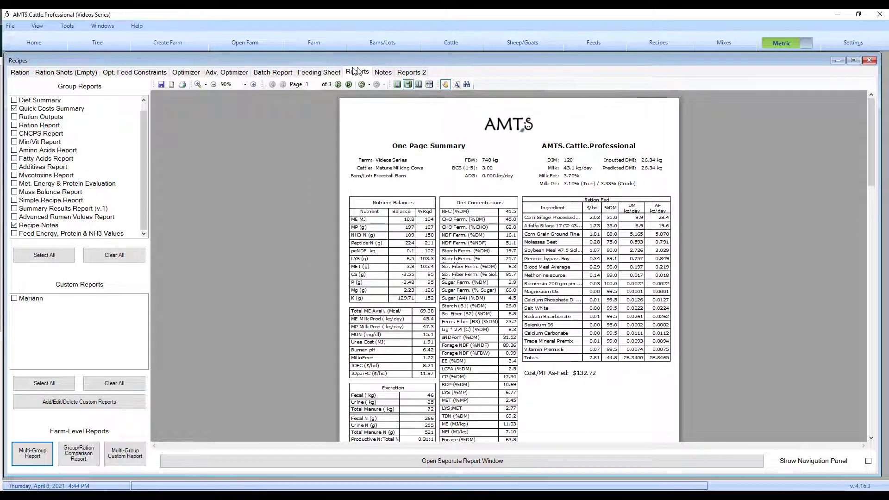
Step: Open the lactating evaluation report in the Reports 2 section and read through its pages for the mature cow recipe
left_click(410, 72)
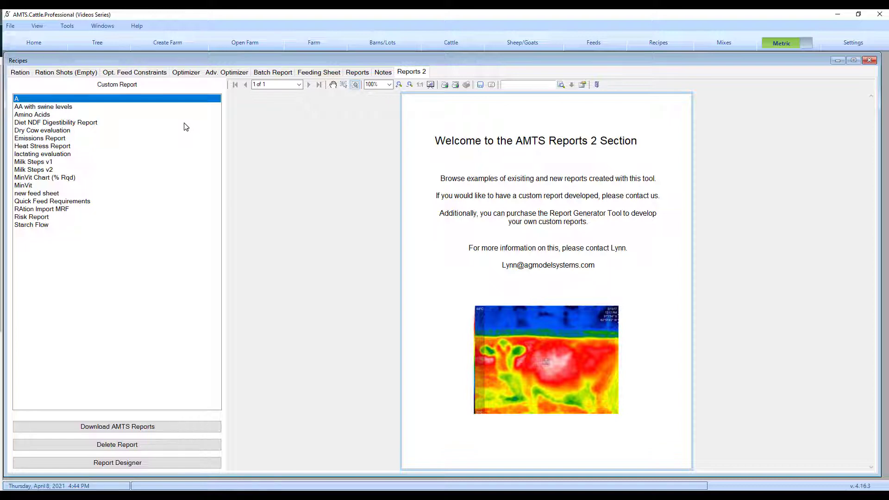
left_click(54, 155)
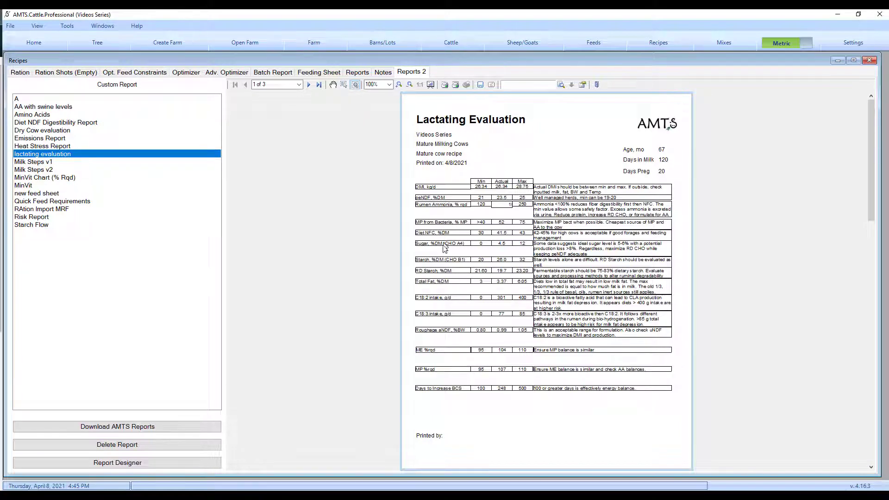
scroll(444, 283, "down", 5)
scroll(443, 289, "down", 2)
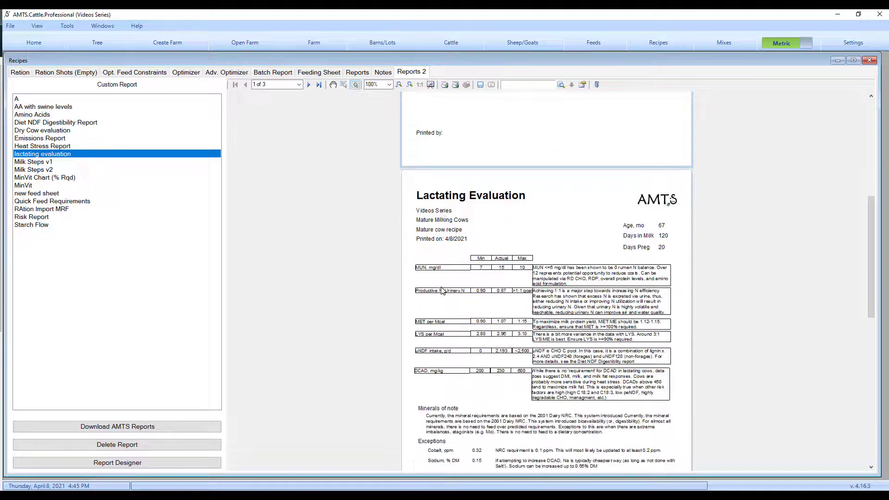
scroll(457, 288, "up", 4)
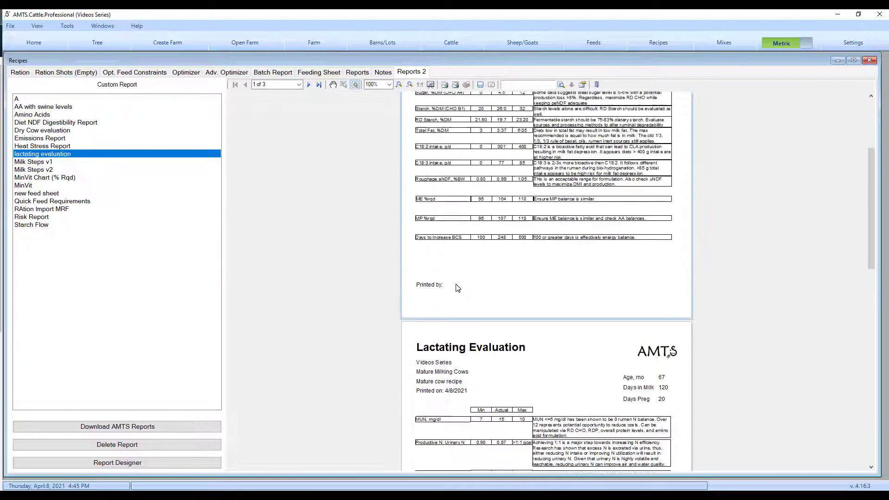
scroll(457, 287, "up", 1)
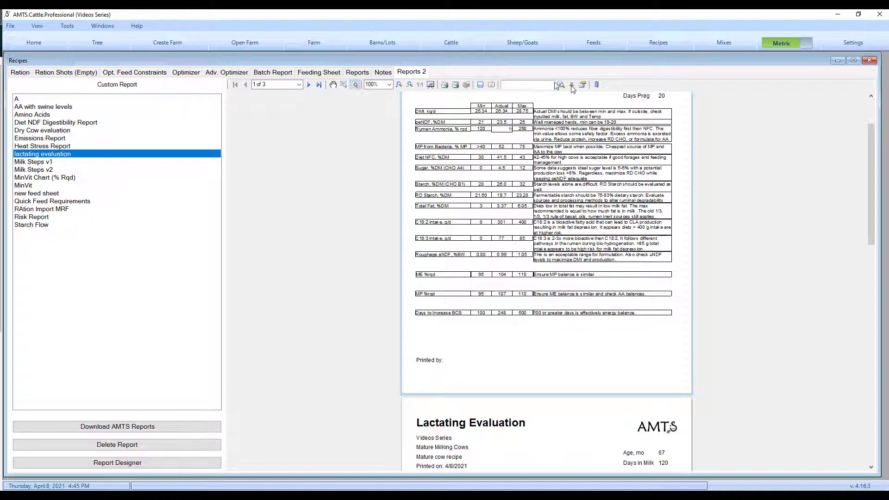
Step: Return to the mature cow recipe's ration view and open the program's user's manual
left_click(22, 74)
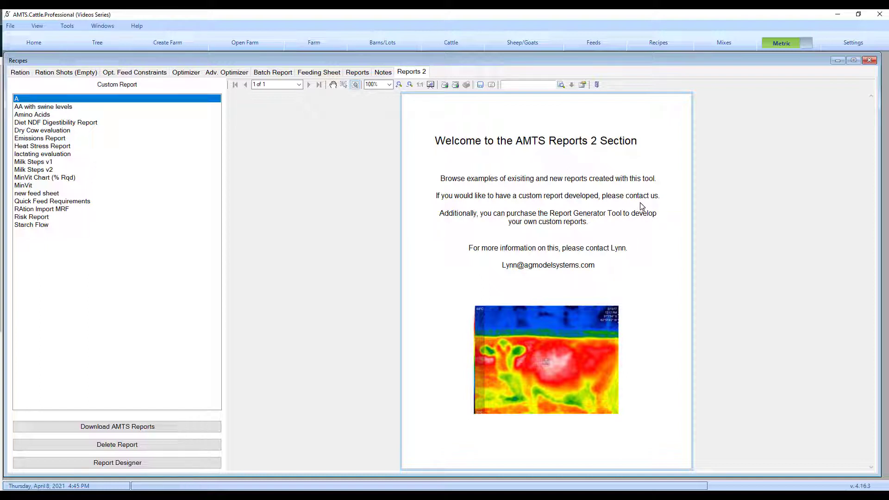
left_click(20, 72)
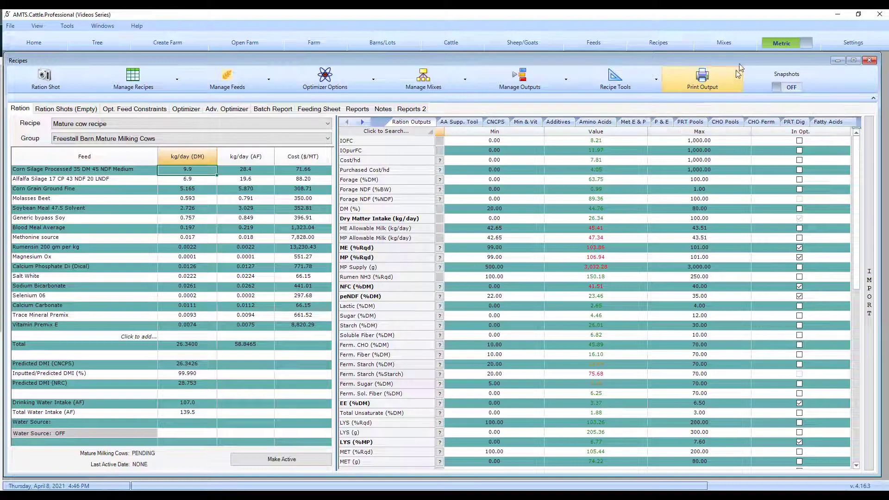
left_click(137, 27)
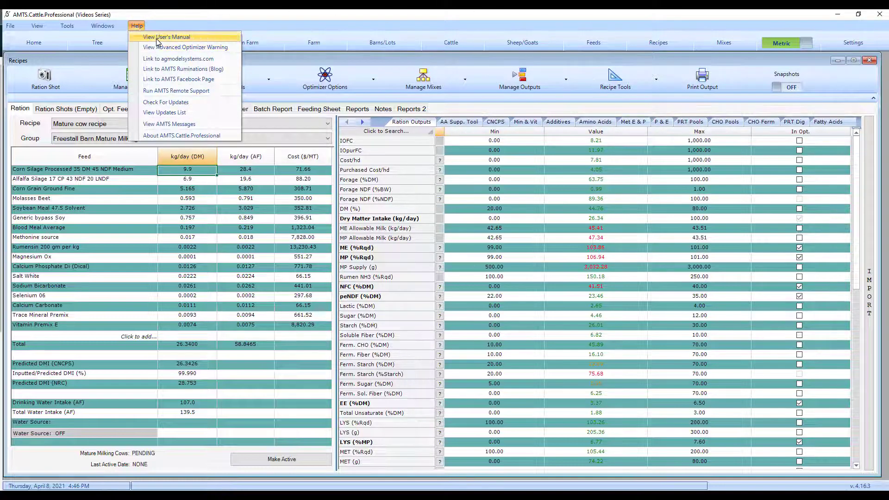
left_click(194, 37)
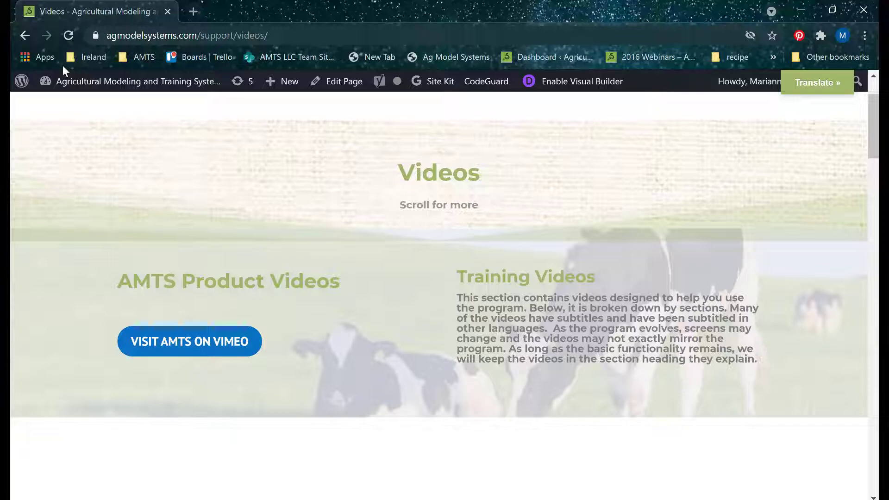
Step: Switch to the AMTS website in the browser, open the Knowledge Base blog, and bring up the Support resources
mouse_move(631, 267)
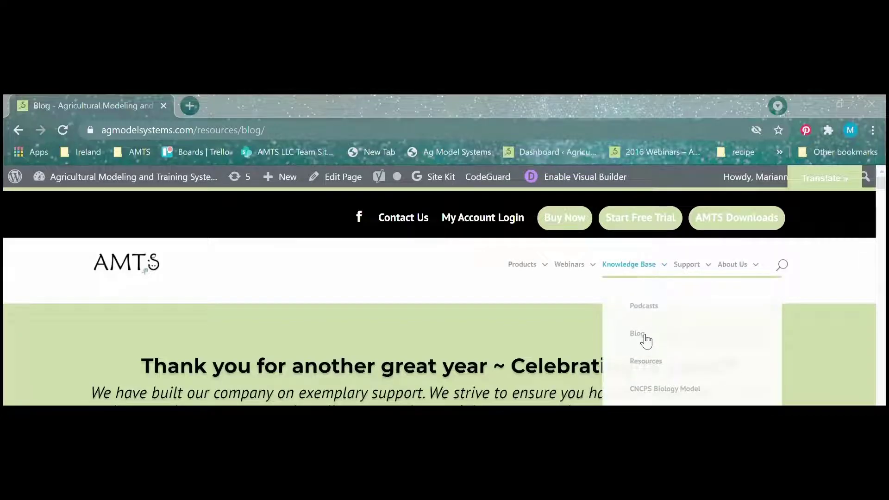
left_click(644, 335)
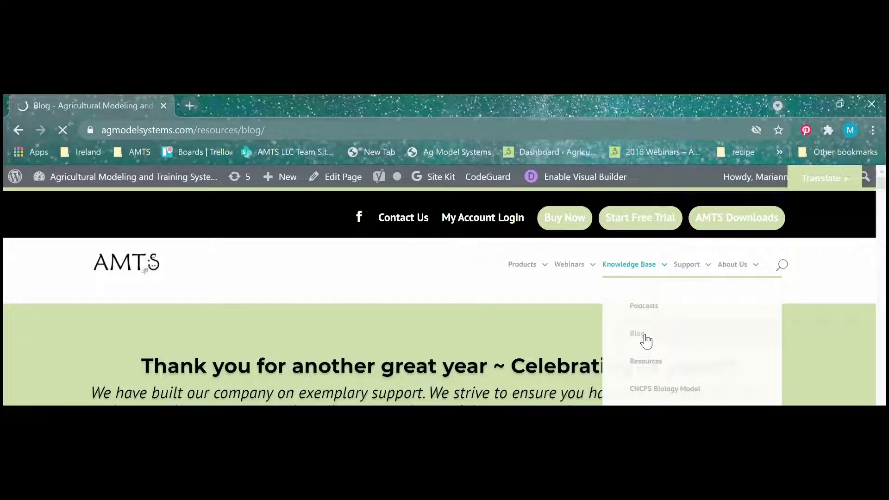
mouse_move(692, 287)
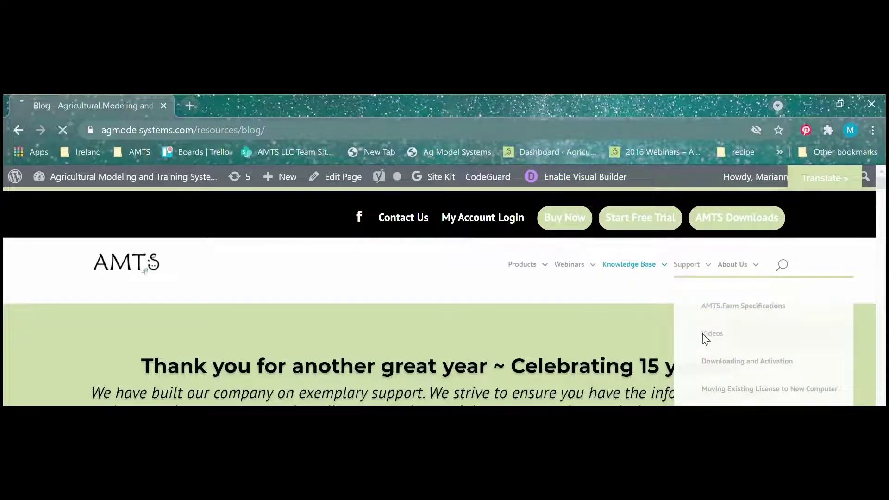